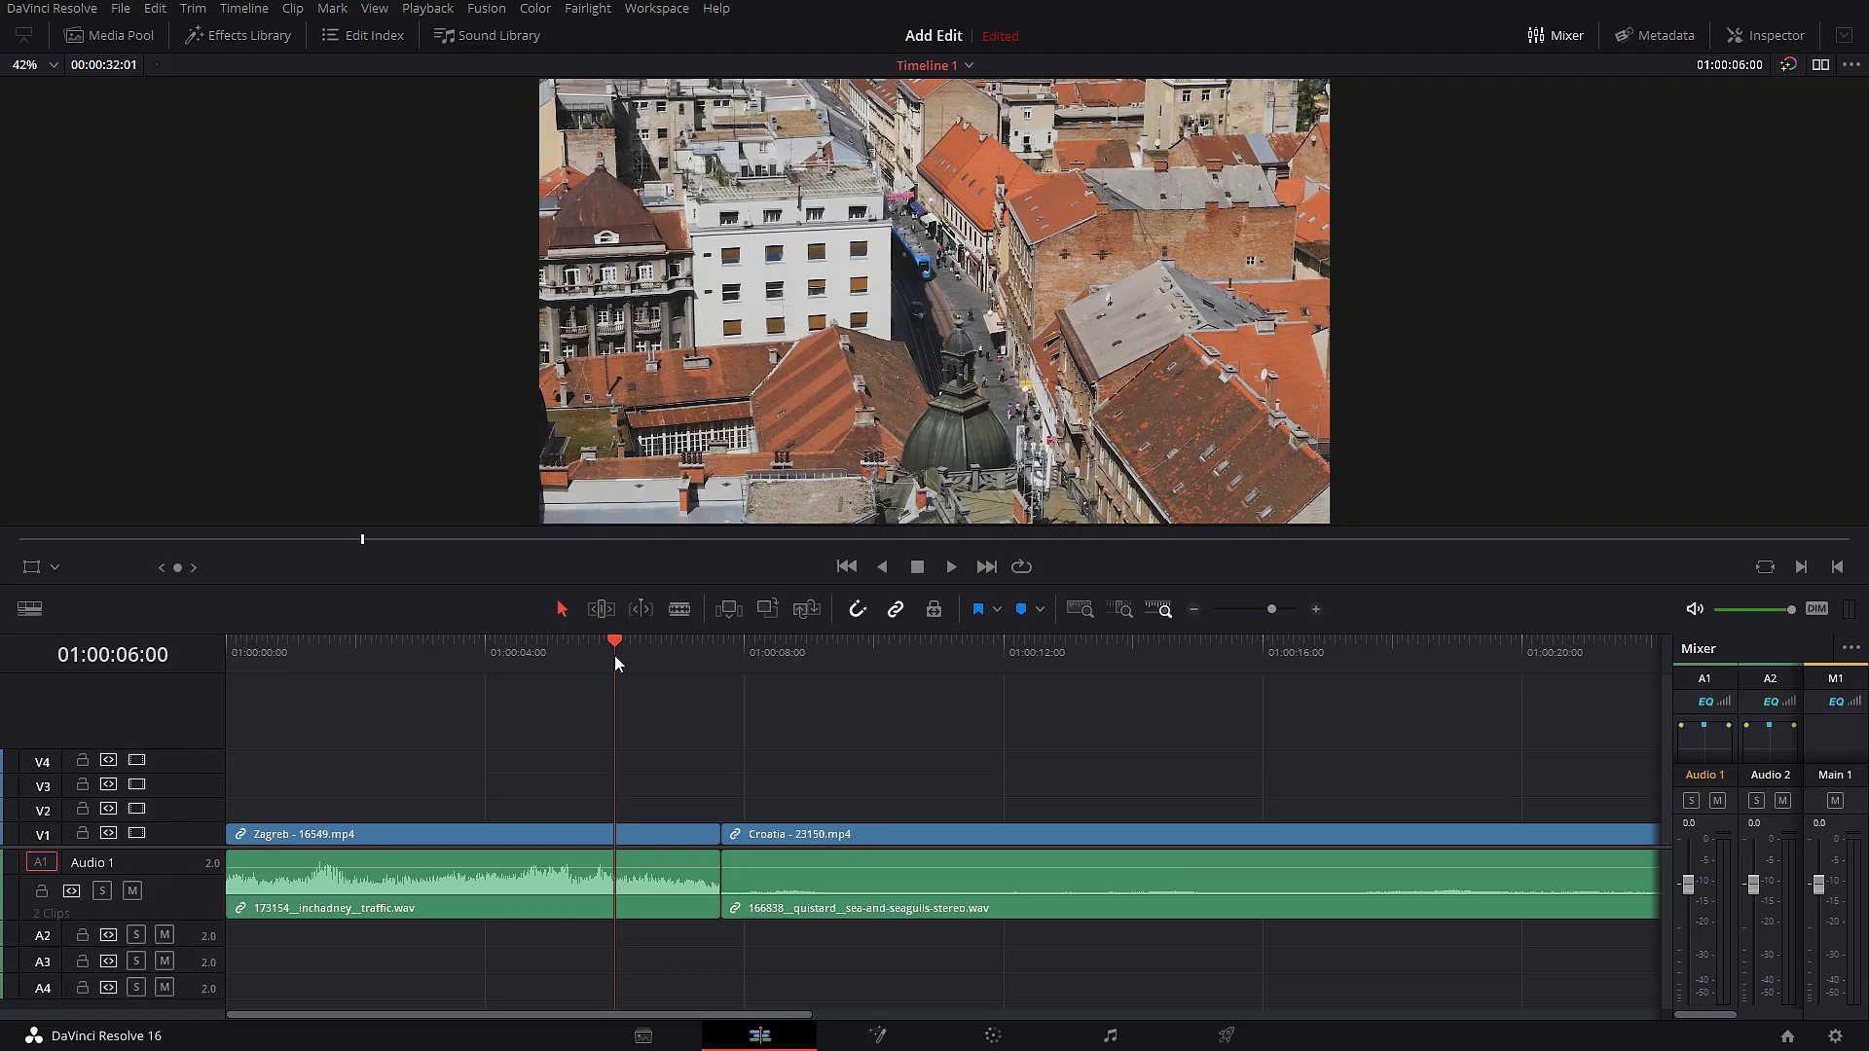
Open Keyboard Customization and inspect the F8 and F7 mappings, including Decrease Audio Level 1dB.
key(ctrl+alt+k)
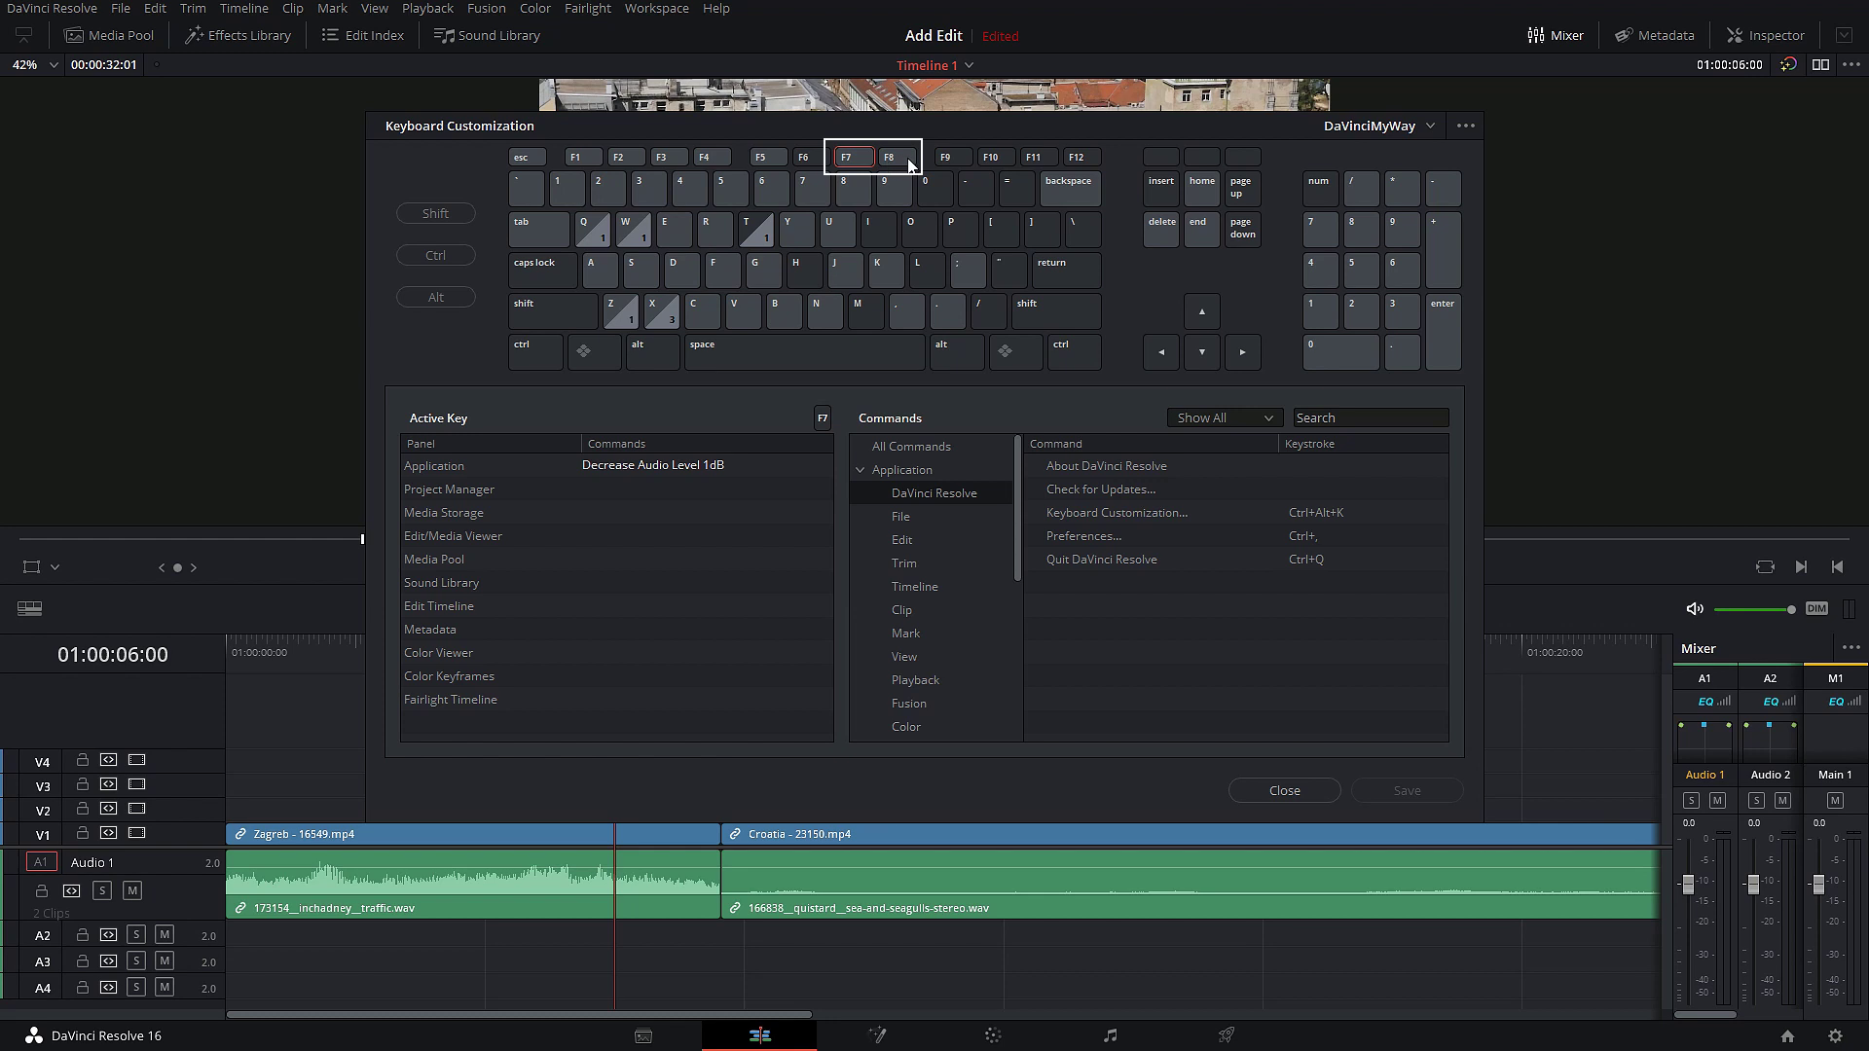
click(904, 160)
click(866, 162)
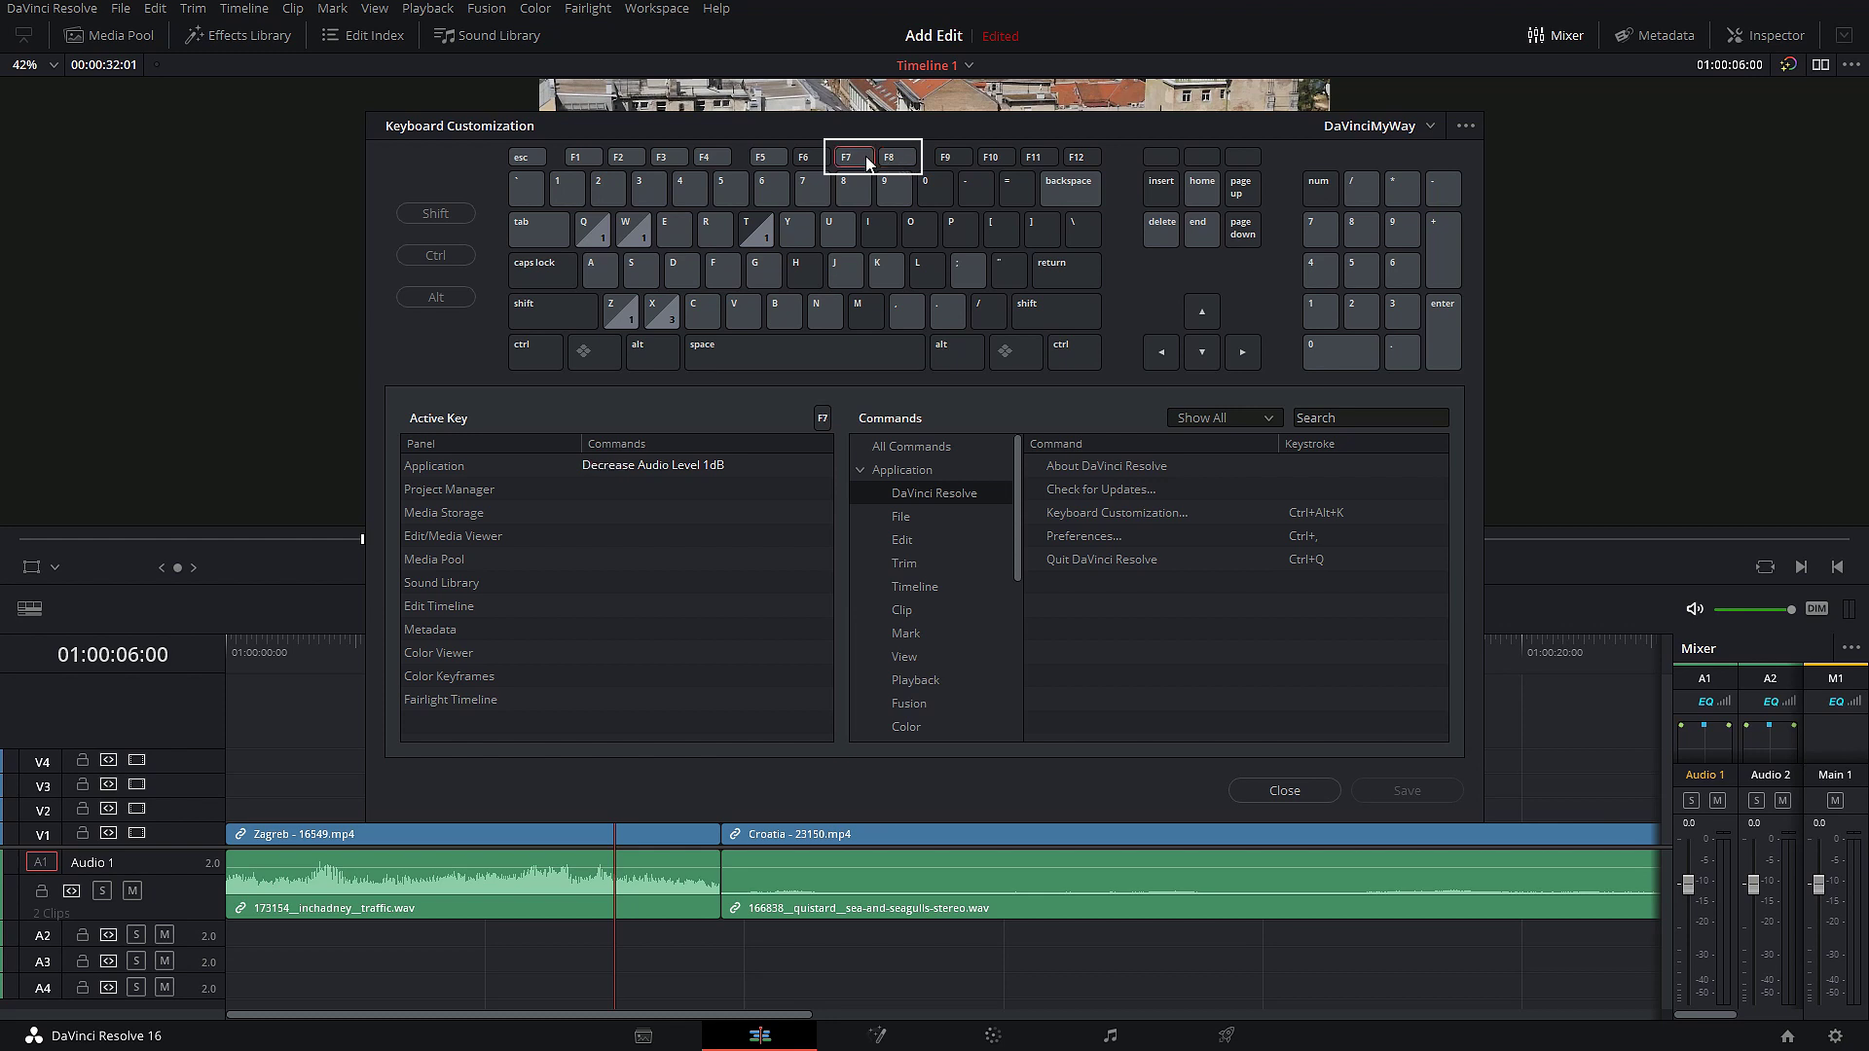
click(644, 475)
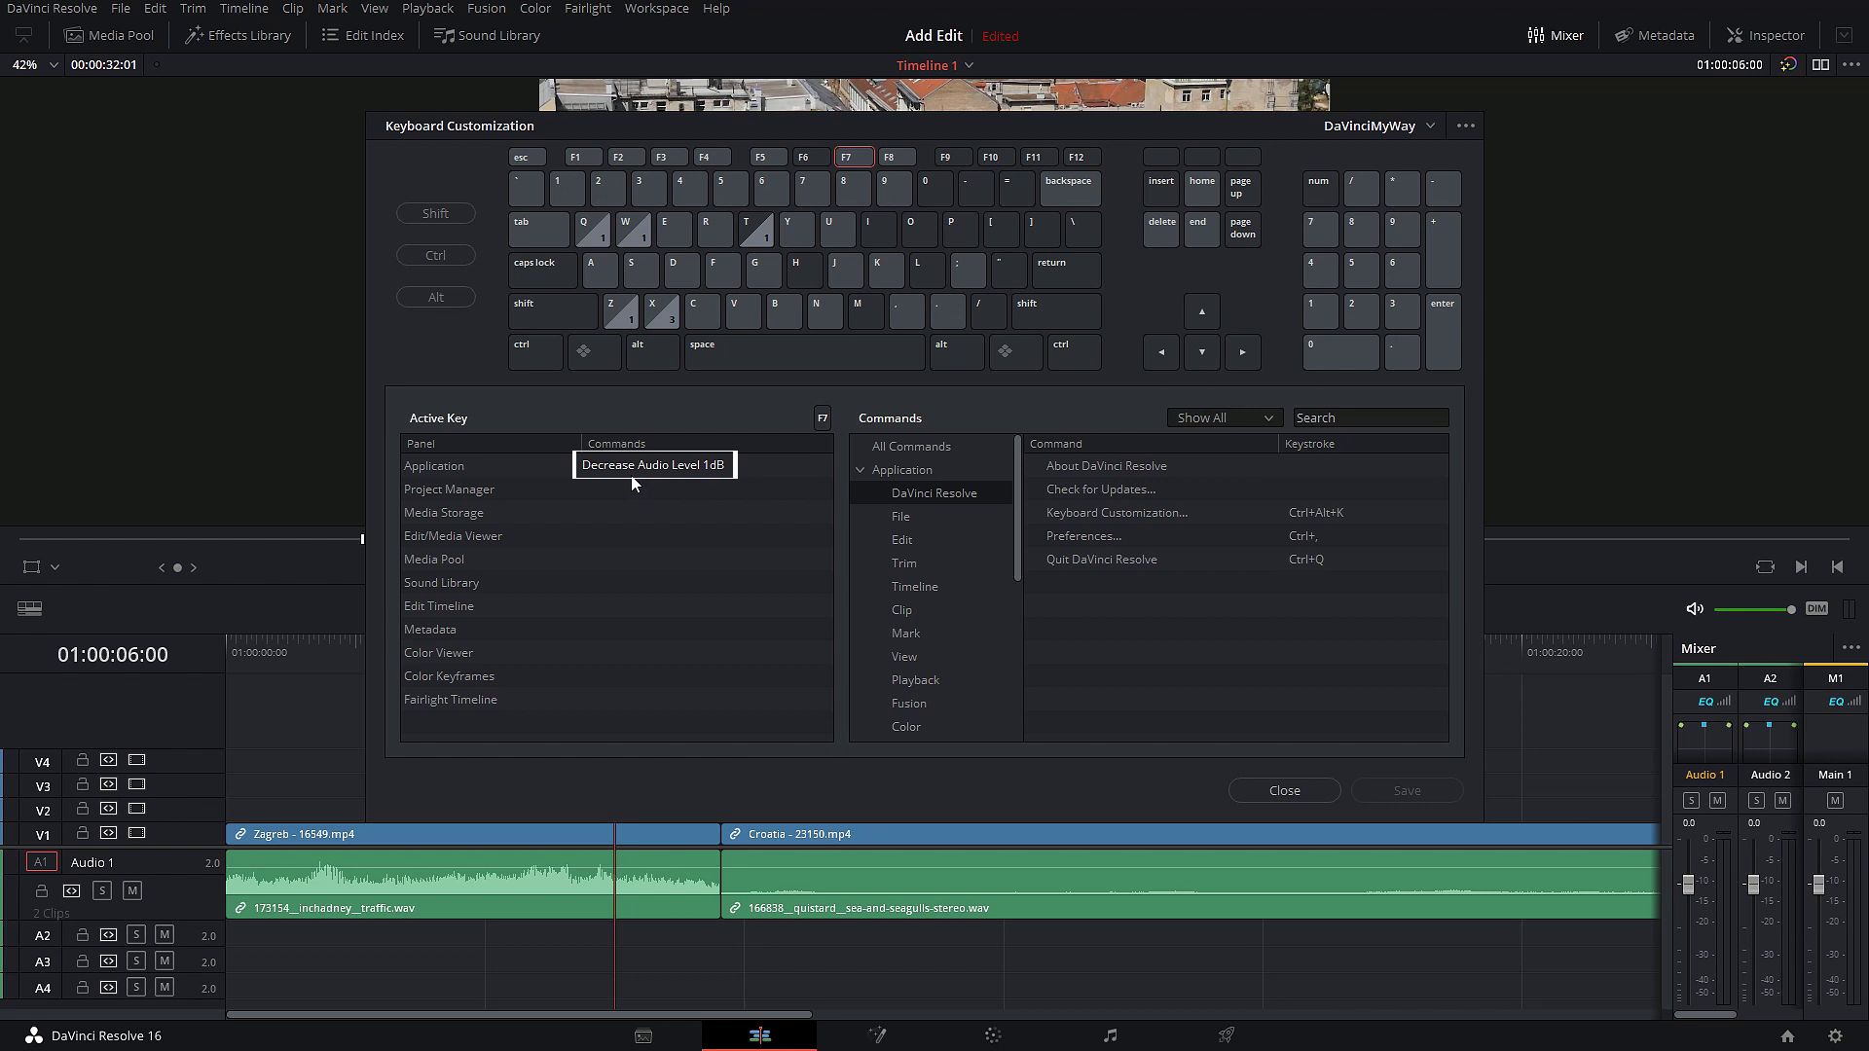
click(621, 478)
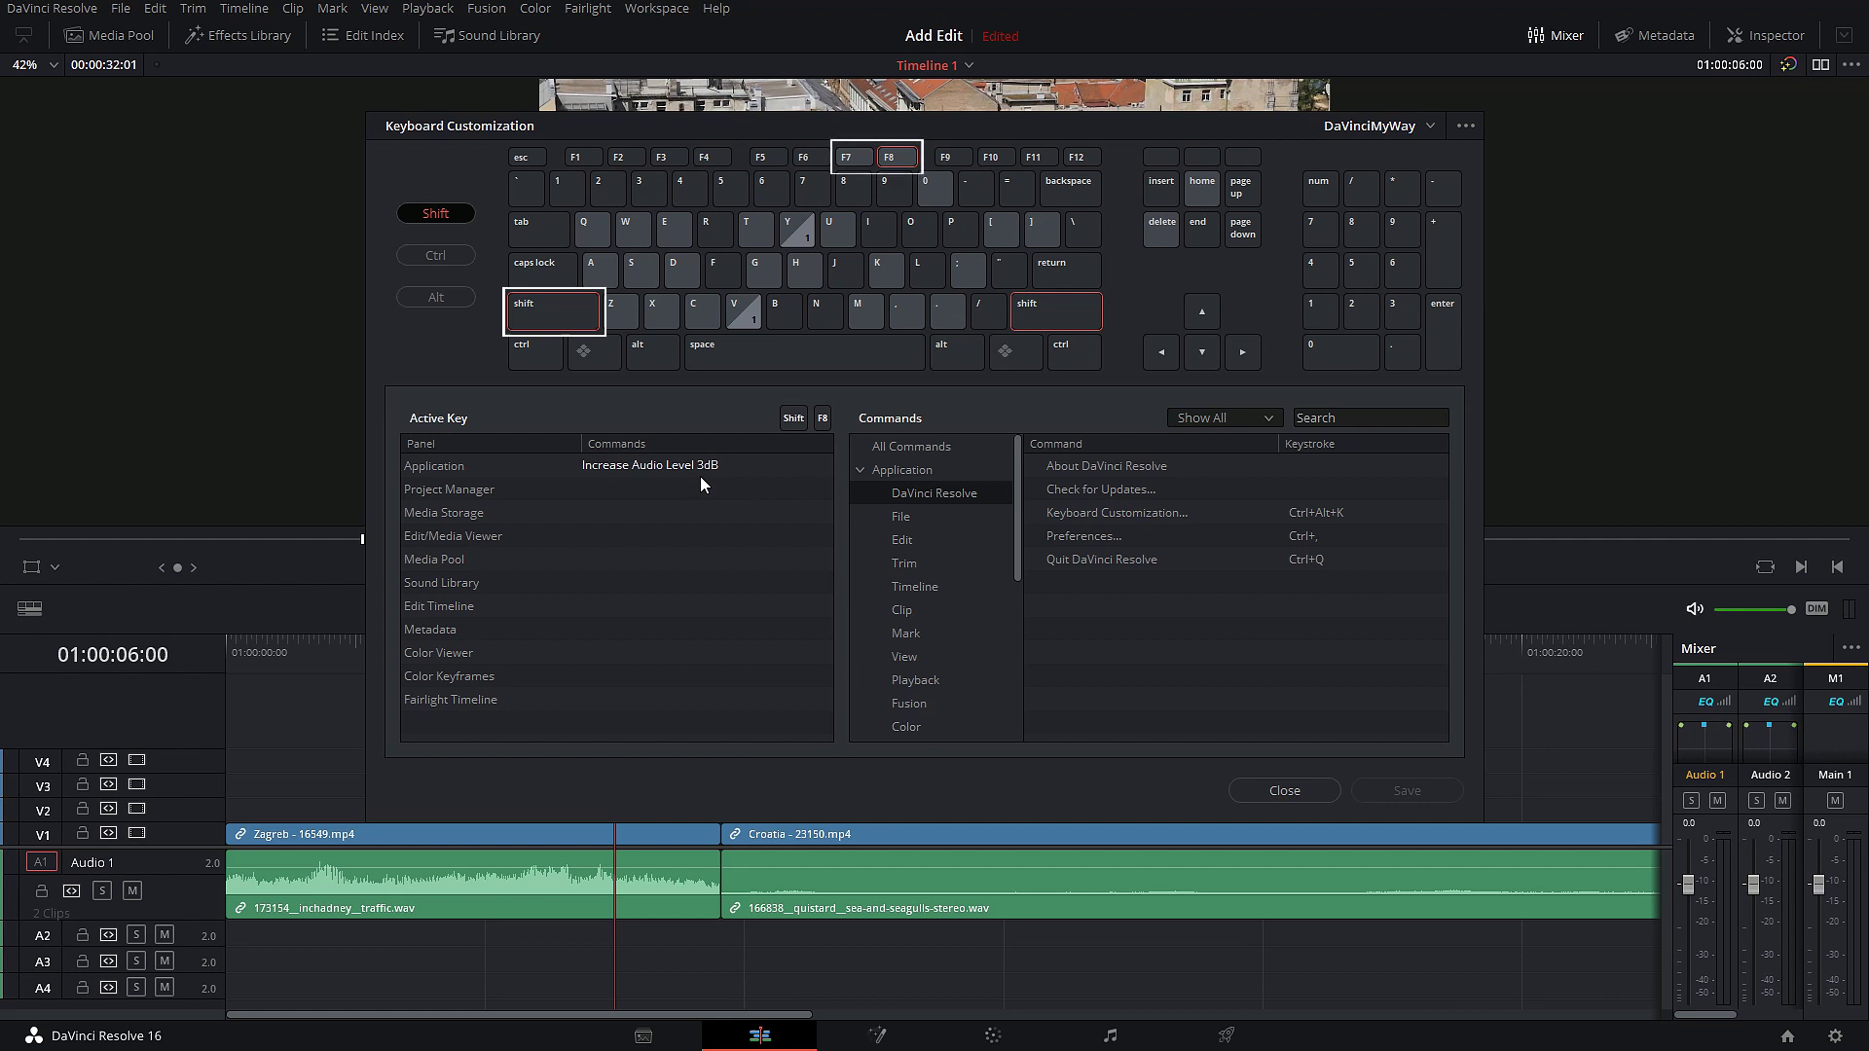
Review the 1dB level assignment and the J key's Fade In to Playhead mapping.
click(1026, 307)
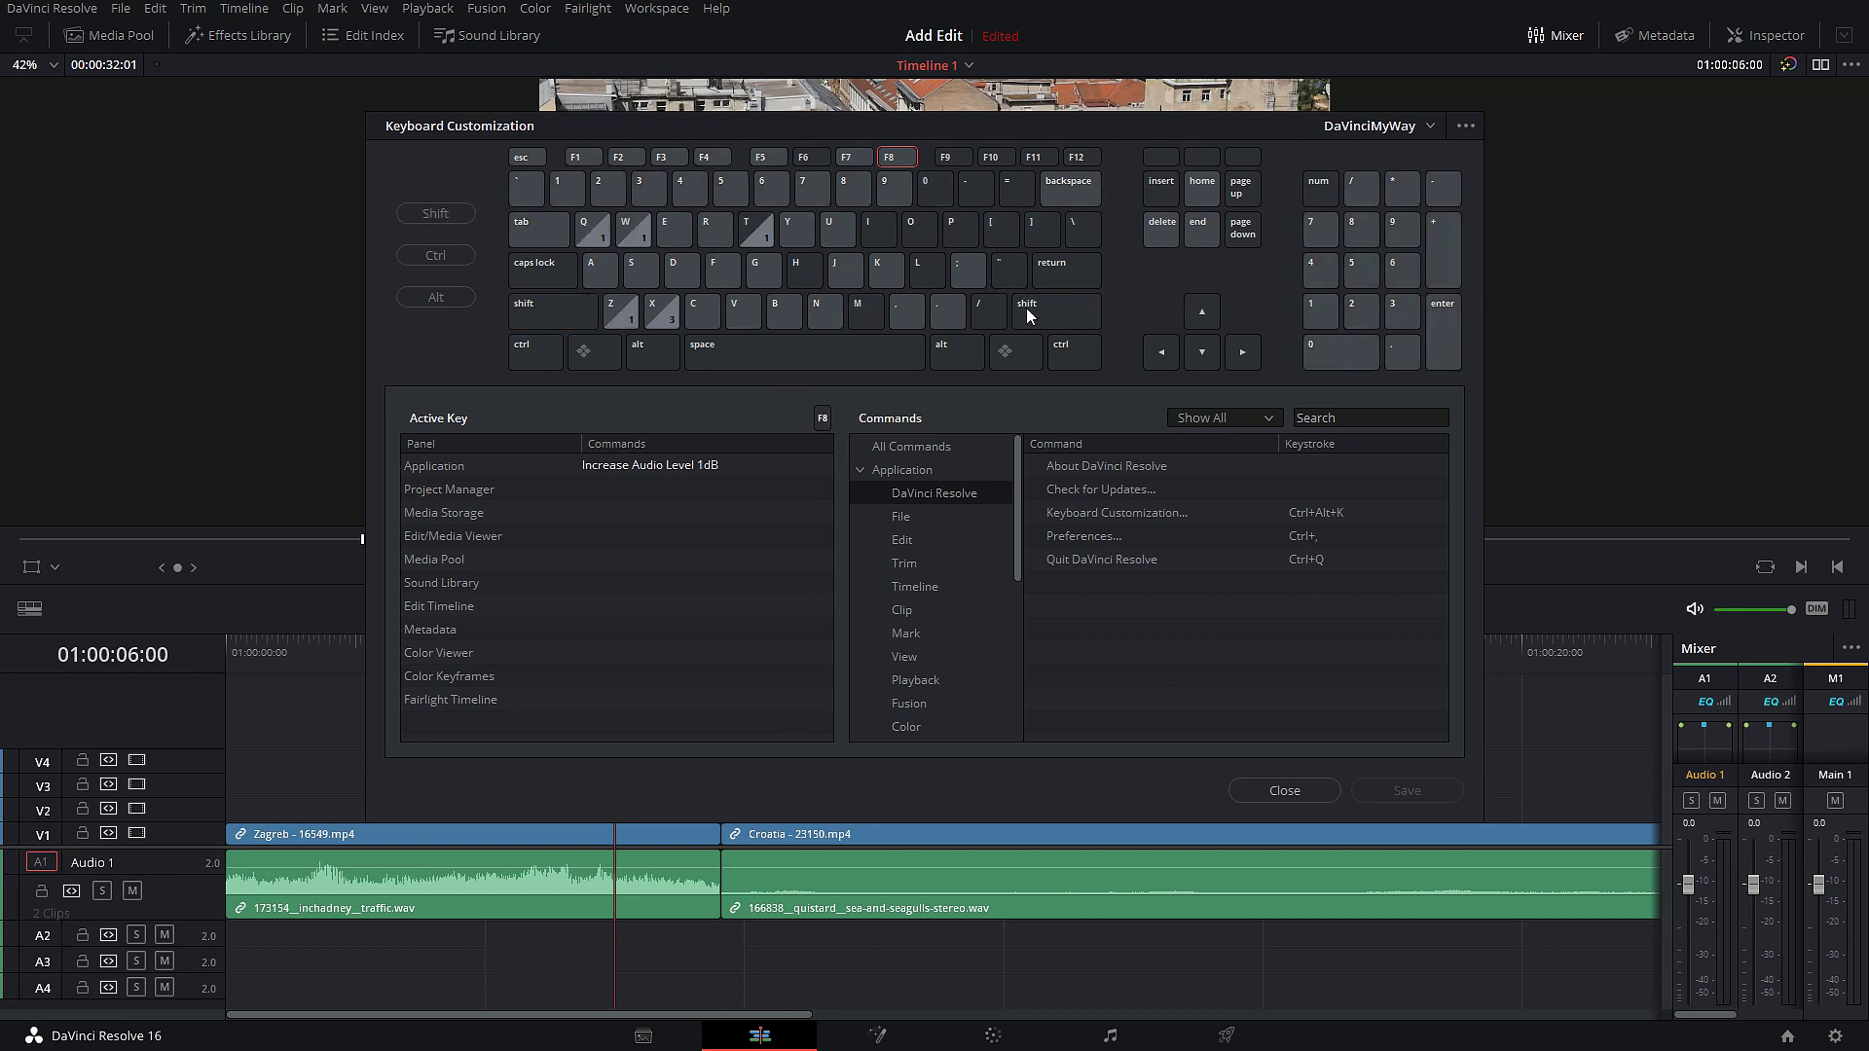
click(845, 276)
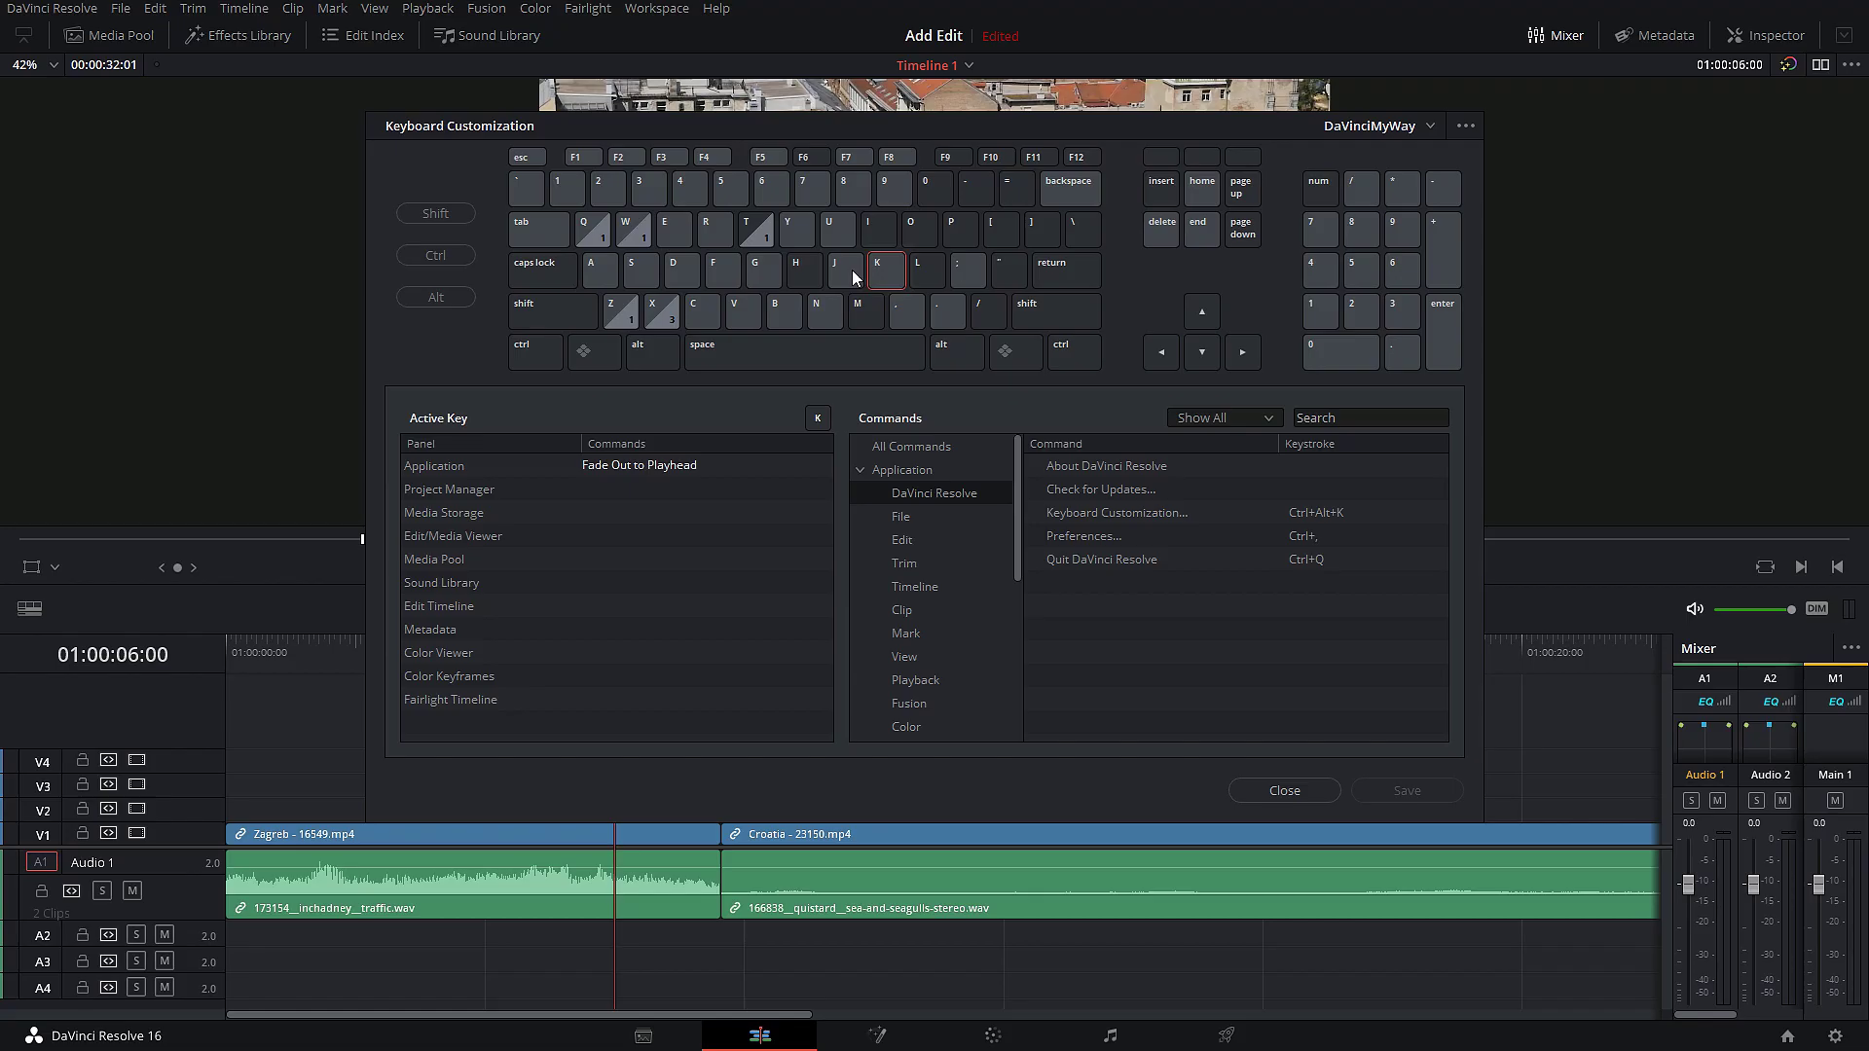
Compare the K and J fade-to-playhead commands, then close Keyboard Customization.
click(852, 271)
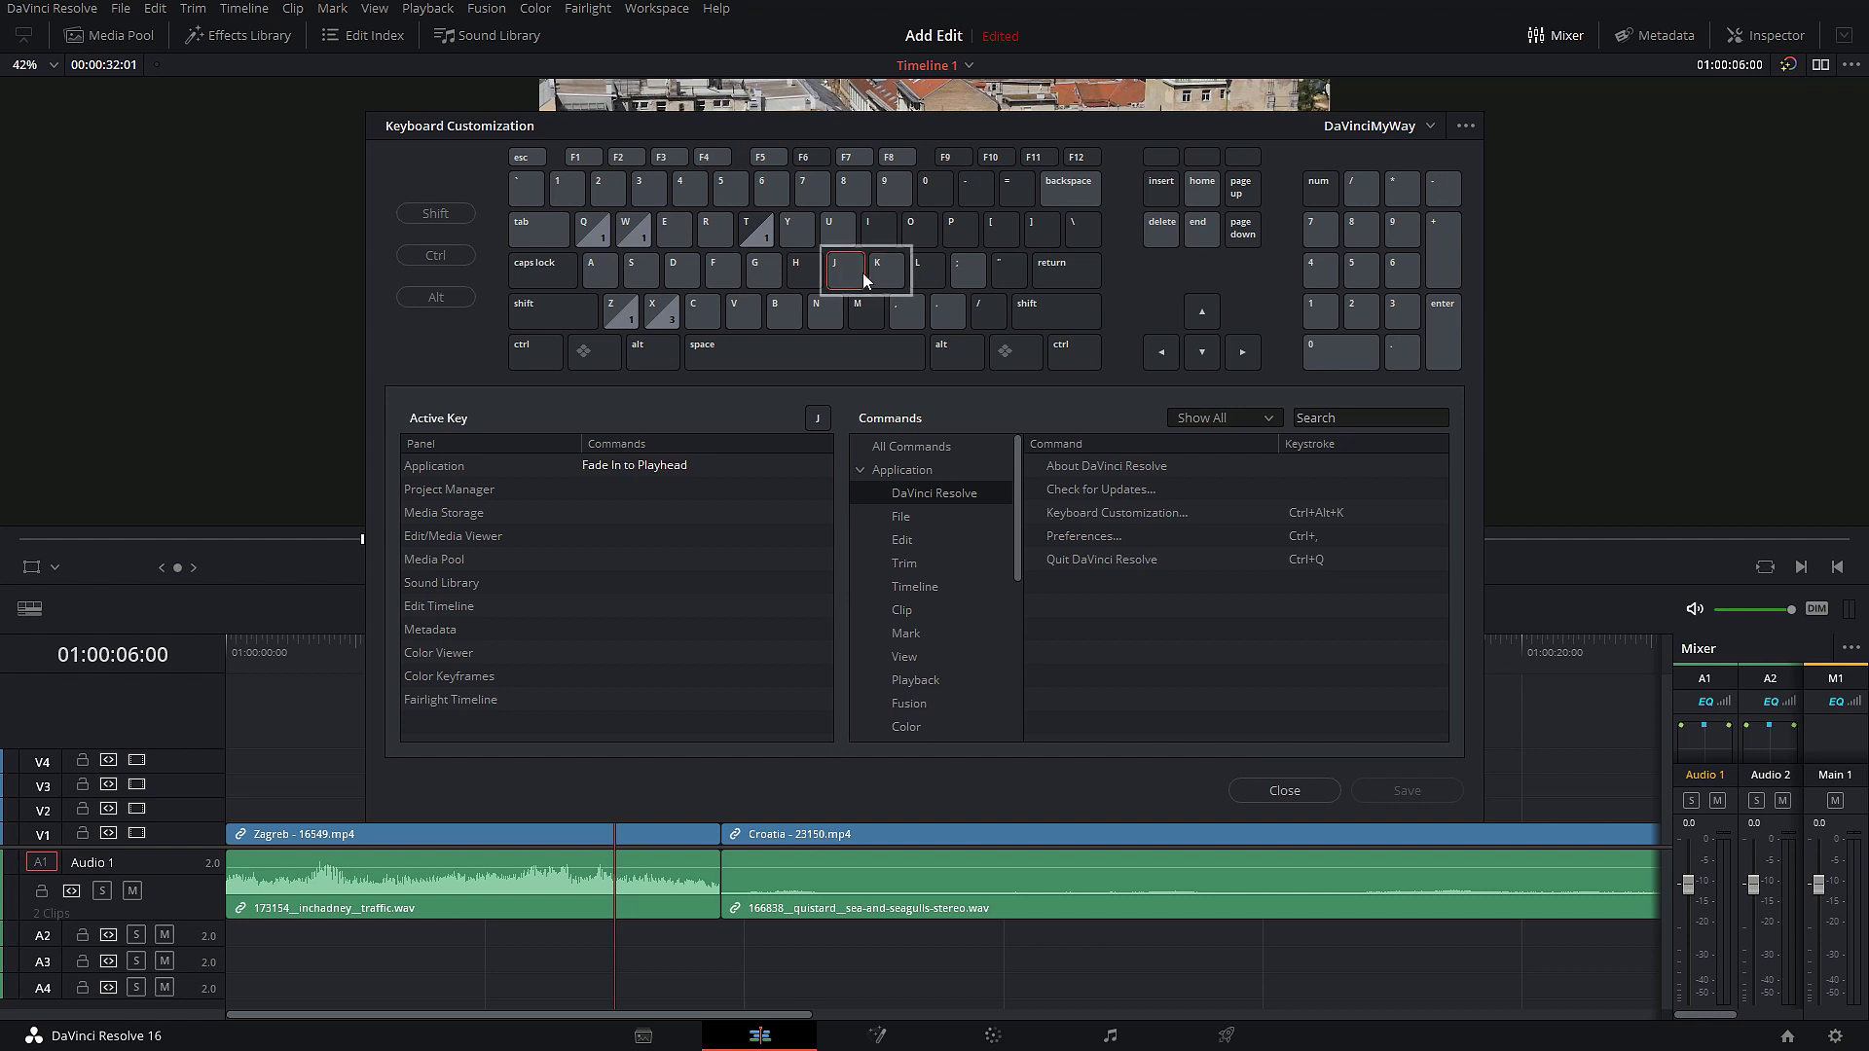
click(852, 270)
click(1285, 790)
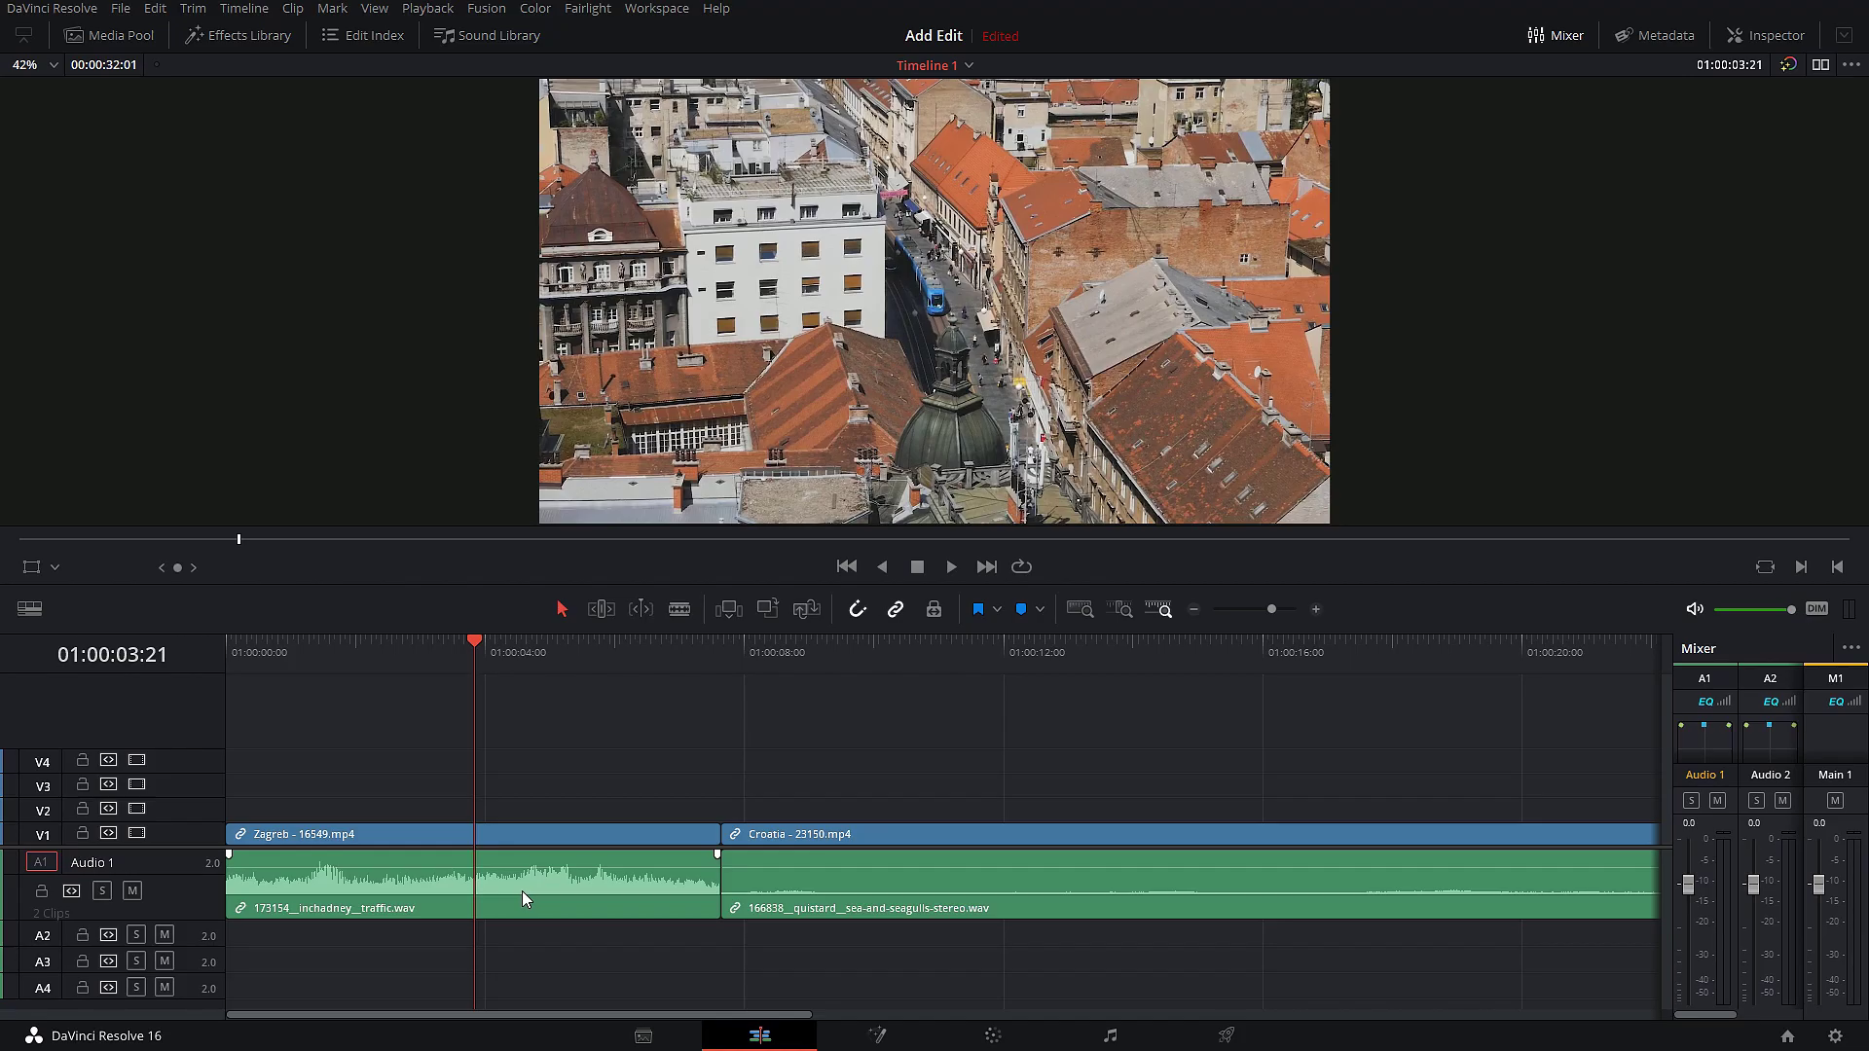
Lower the Zagreb traffic clip's level with F7 and play back into the Croatia clip.
click(521, 896)
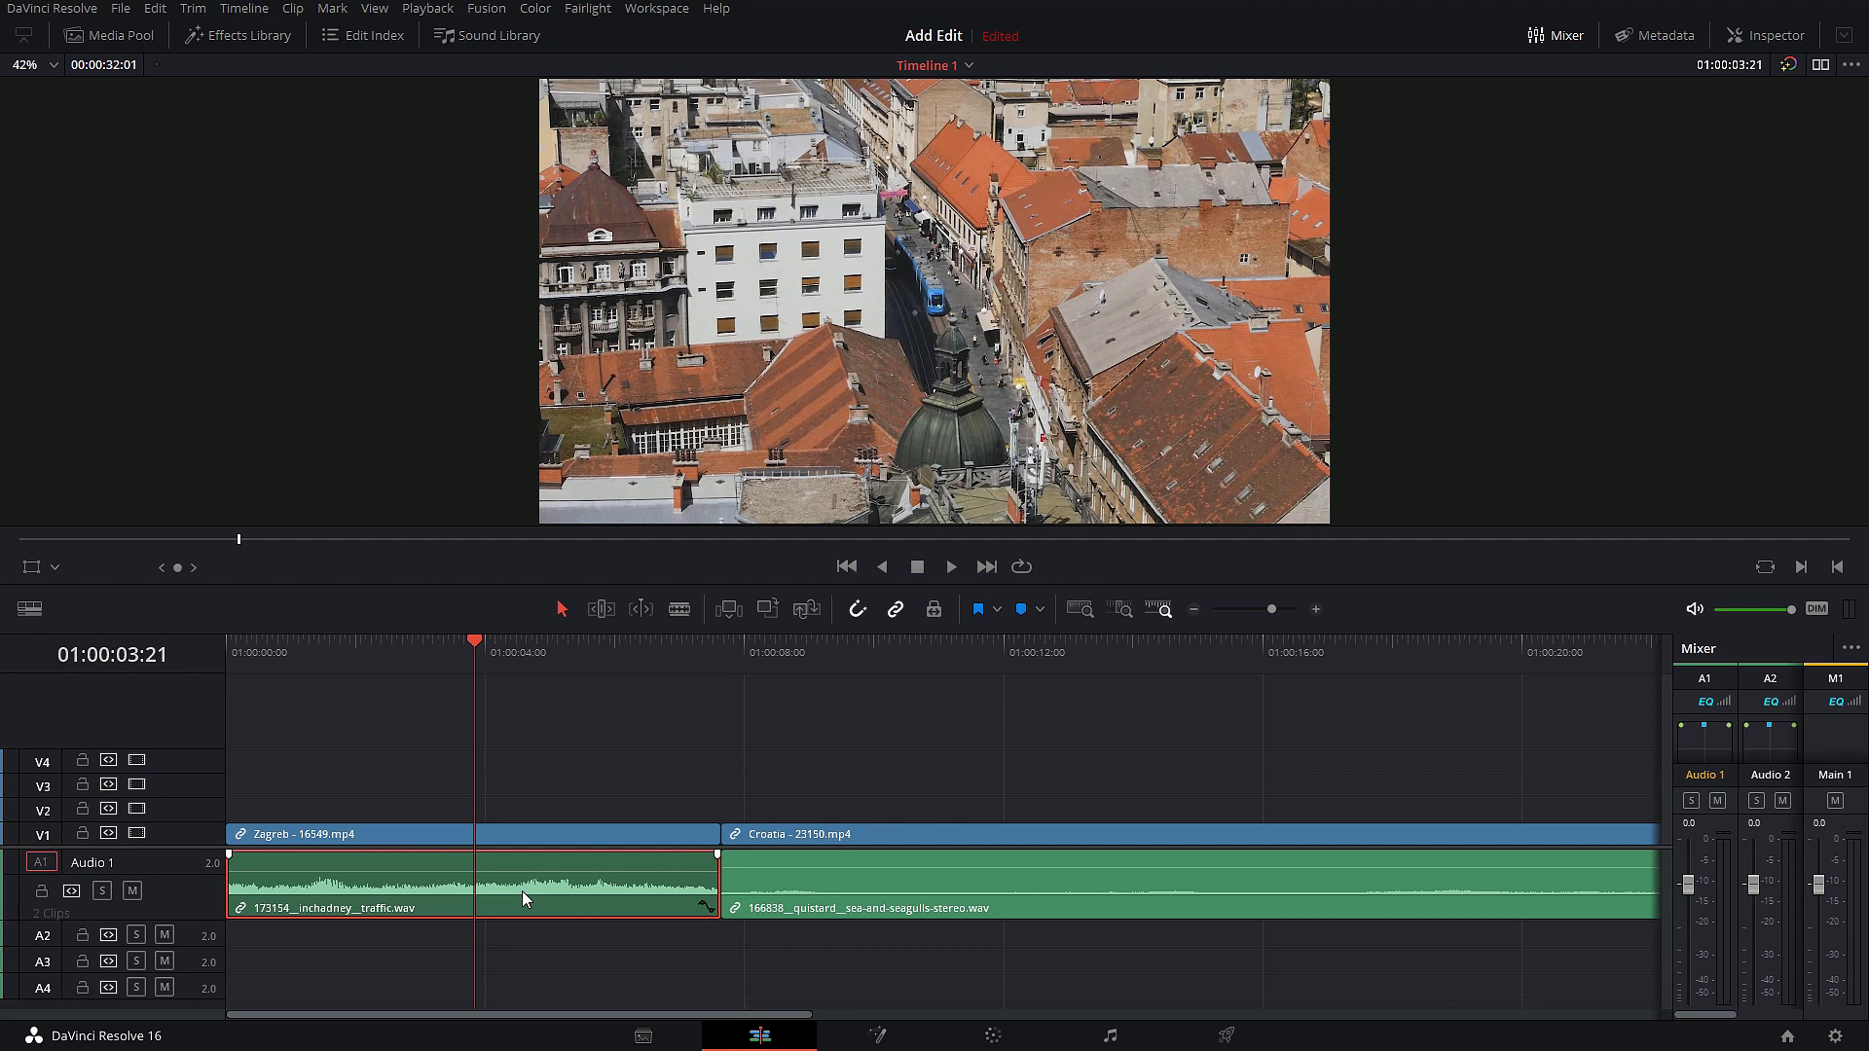
click(886, 674)
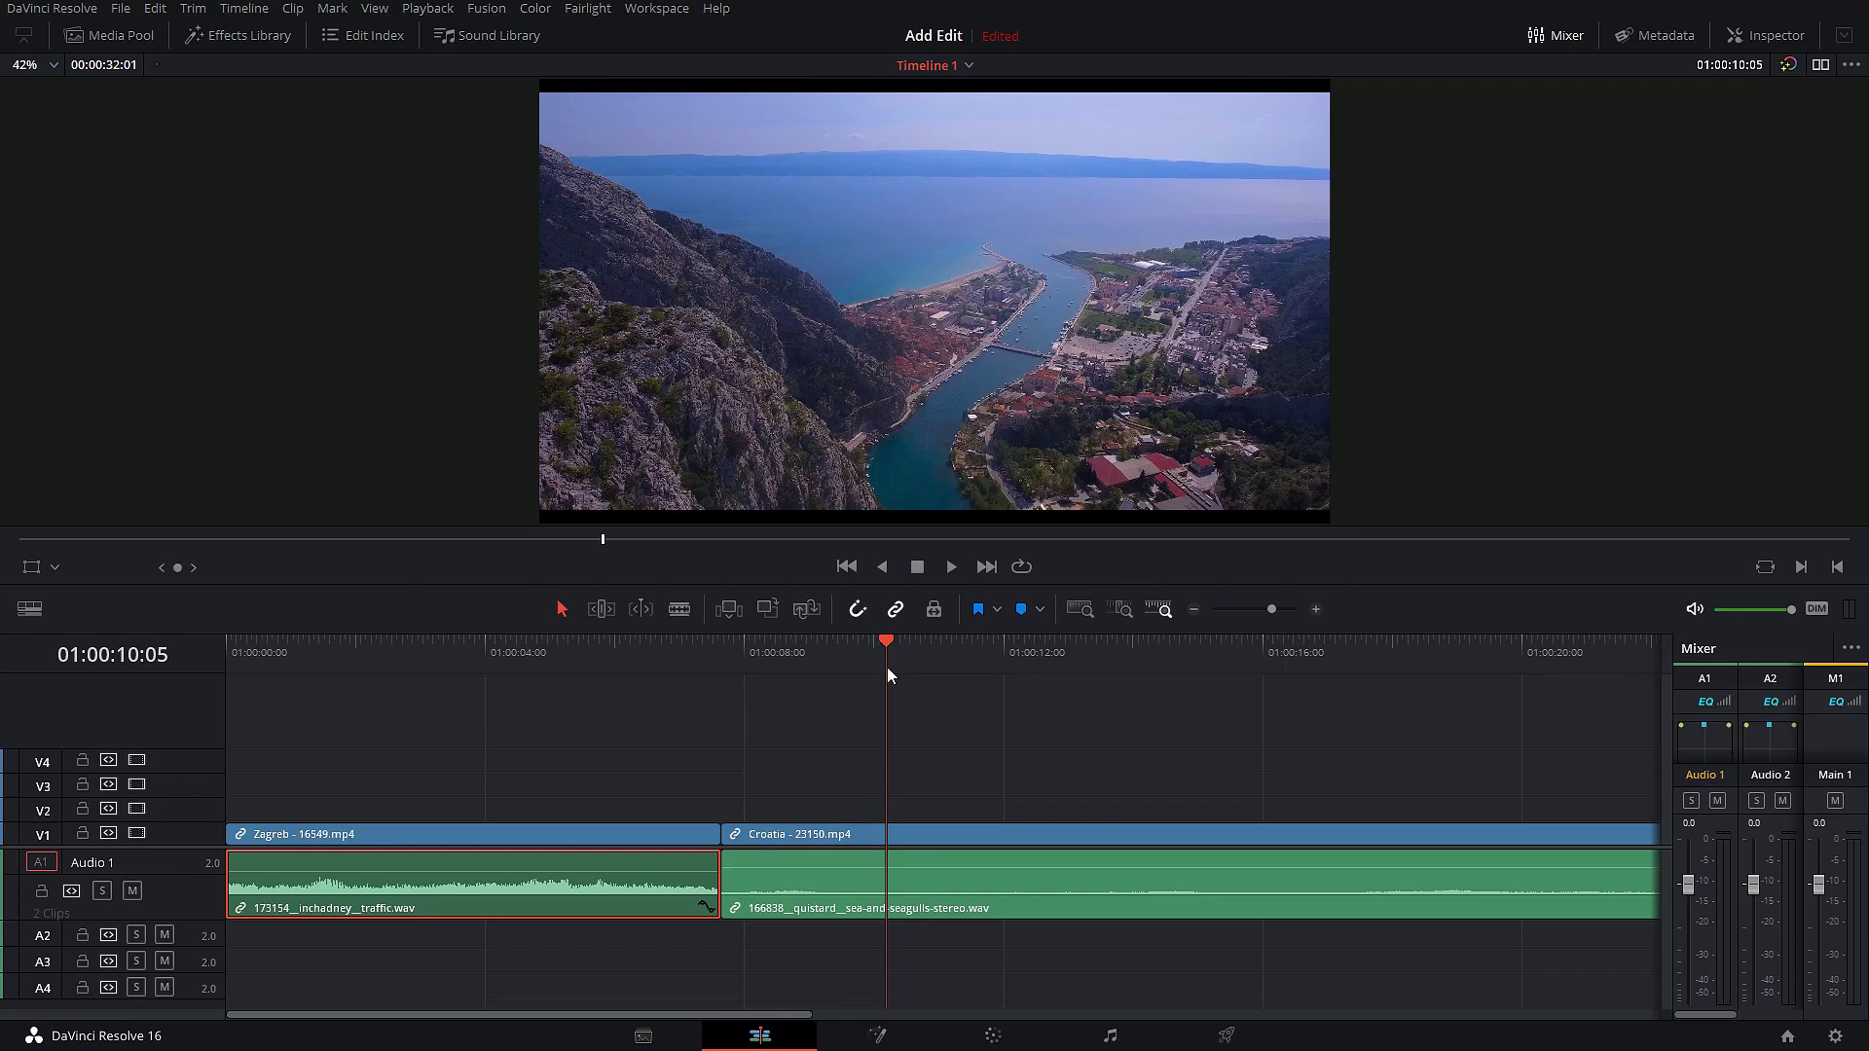
key(space)
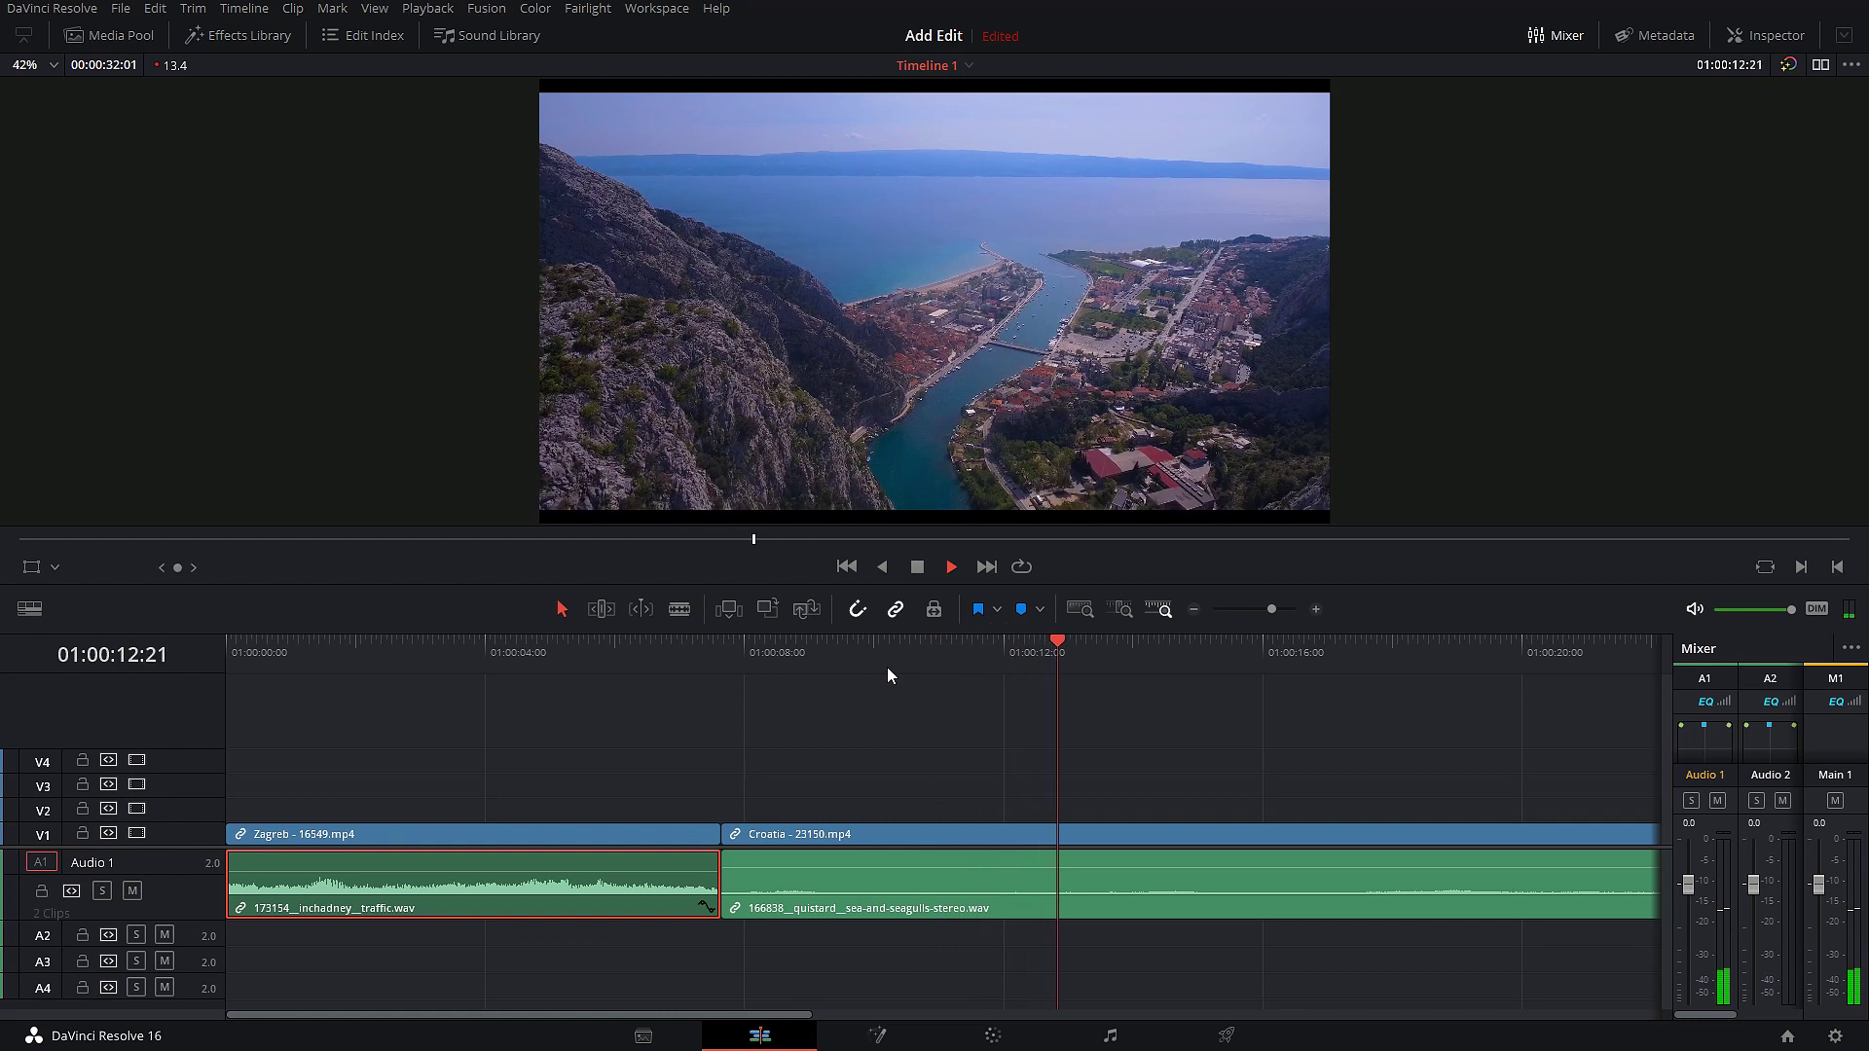
key(space)
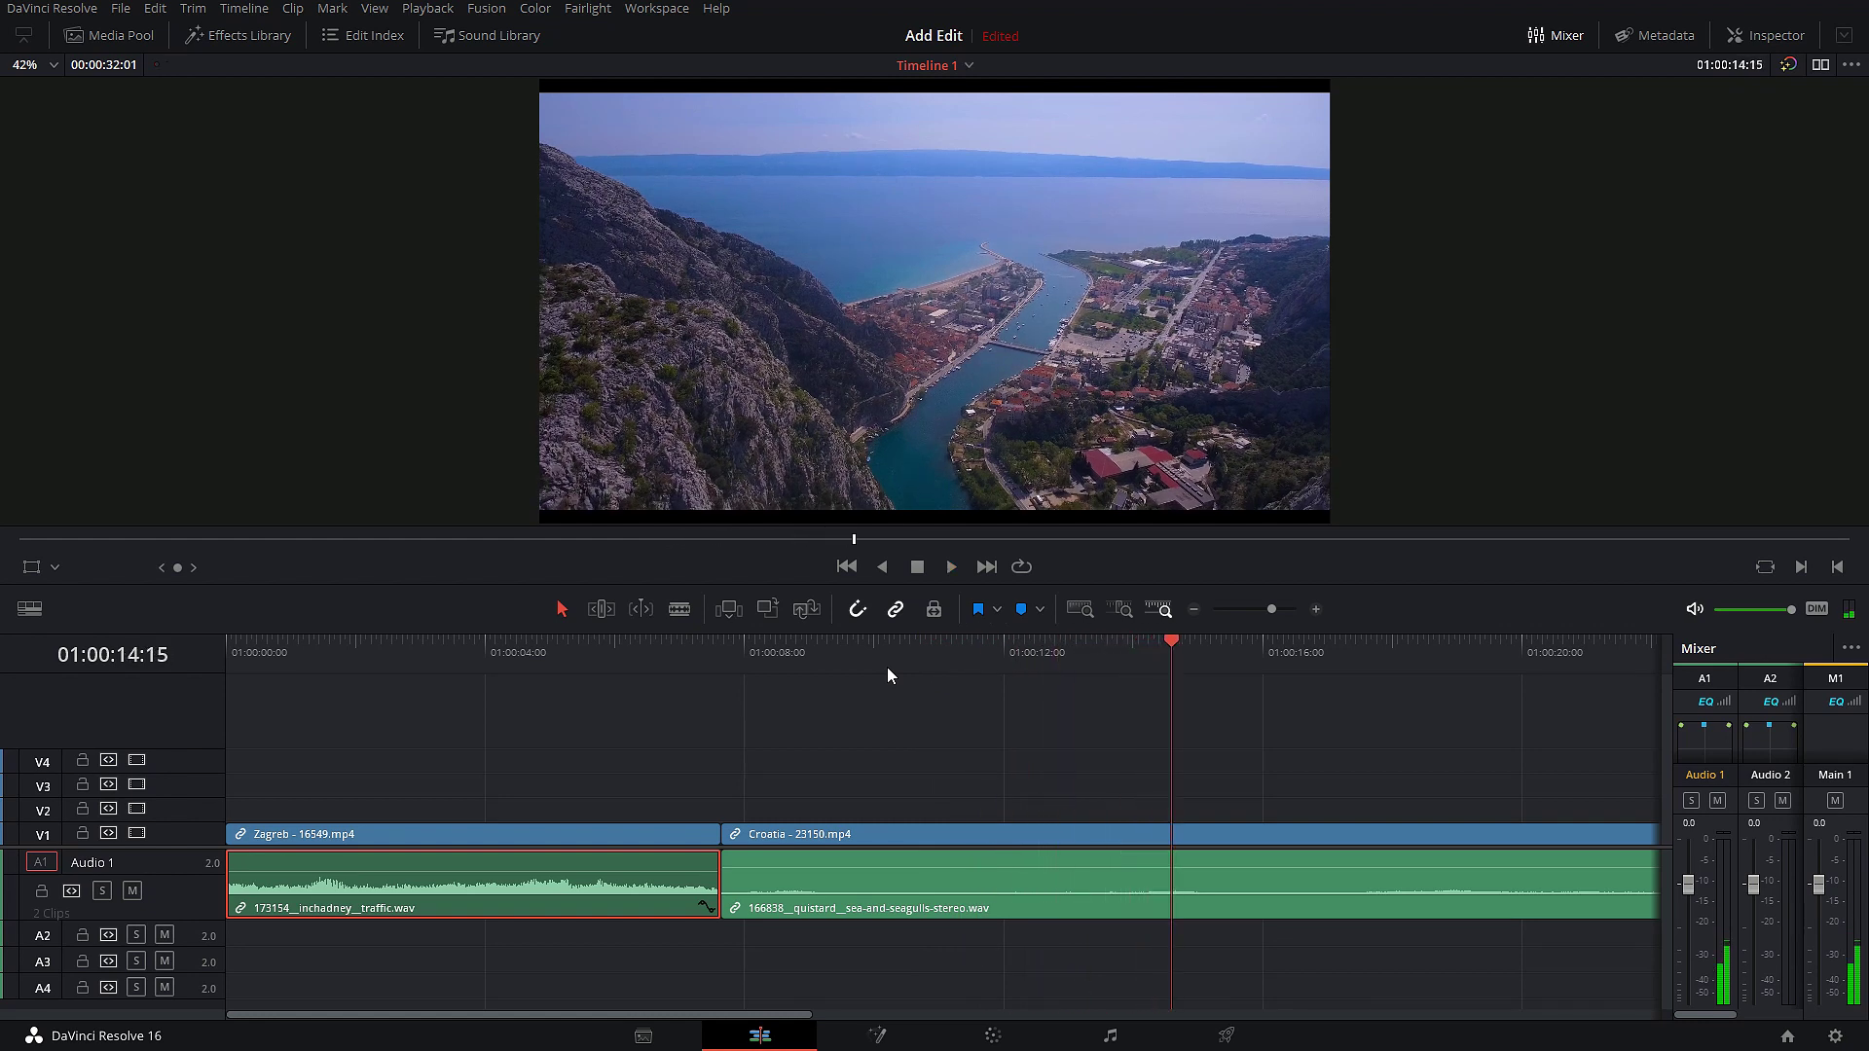
Raise the Croatia seagulls clips' level with F8 and play the section back twice.
click(1112, 883)
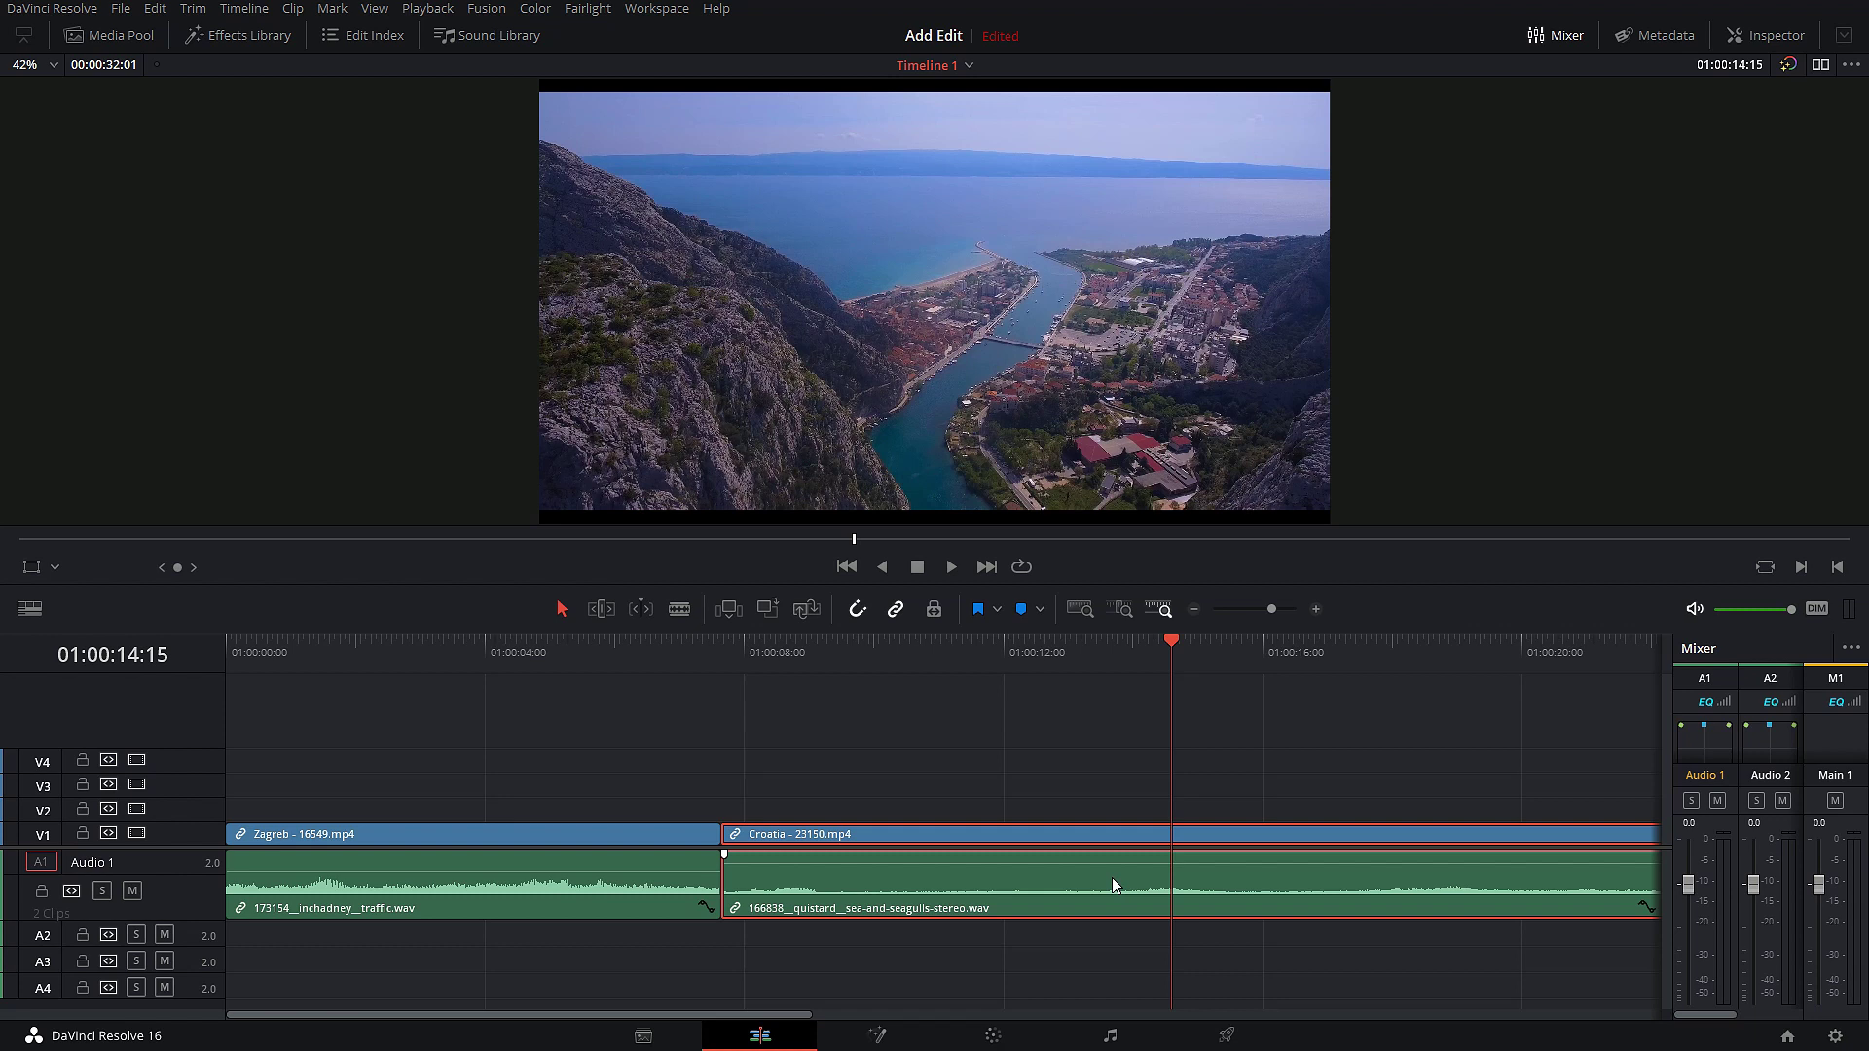
click(833, 663)
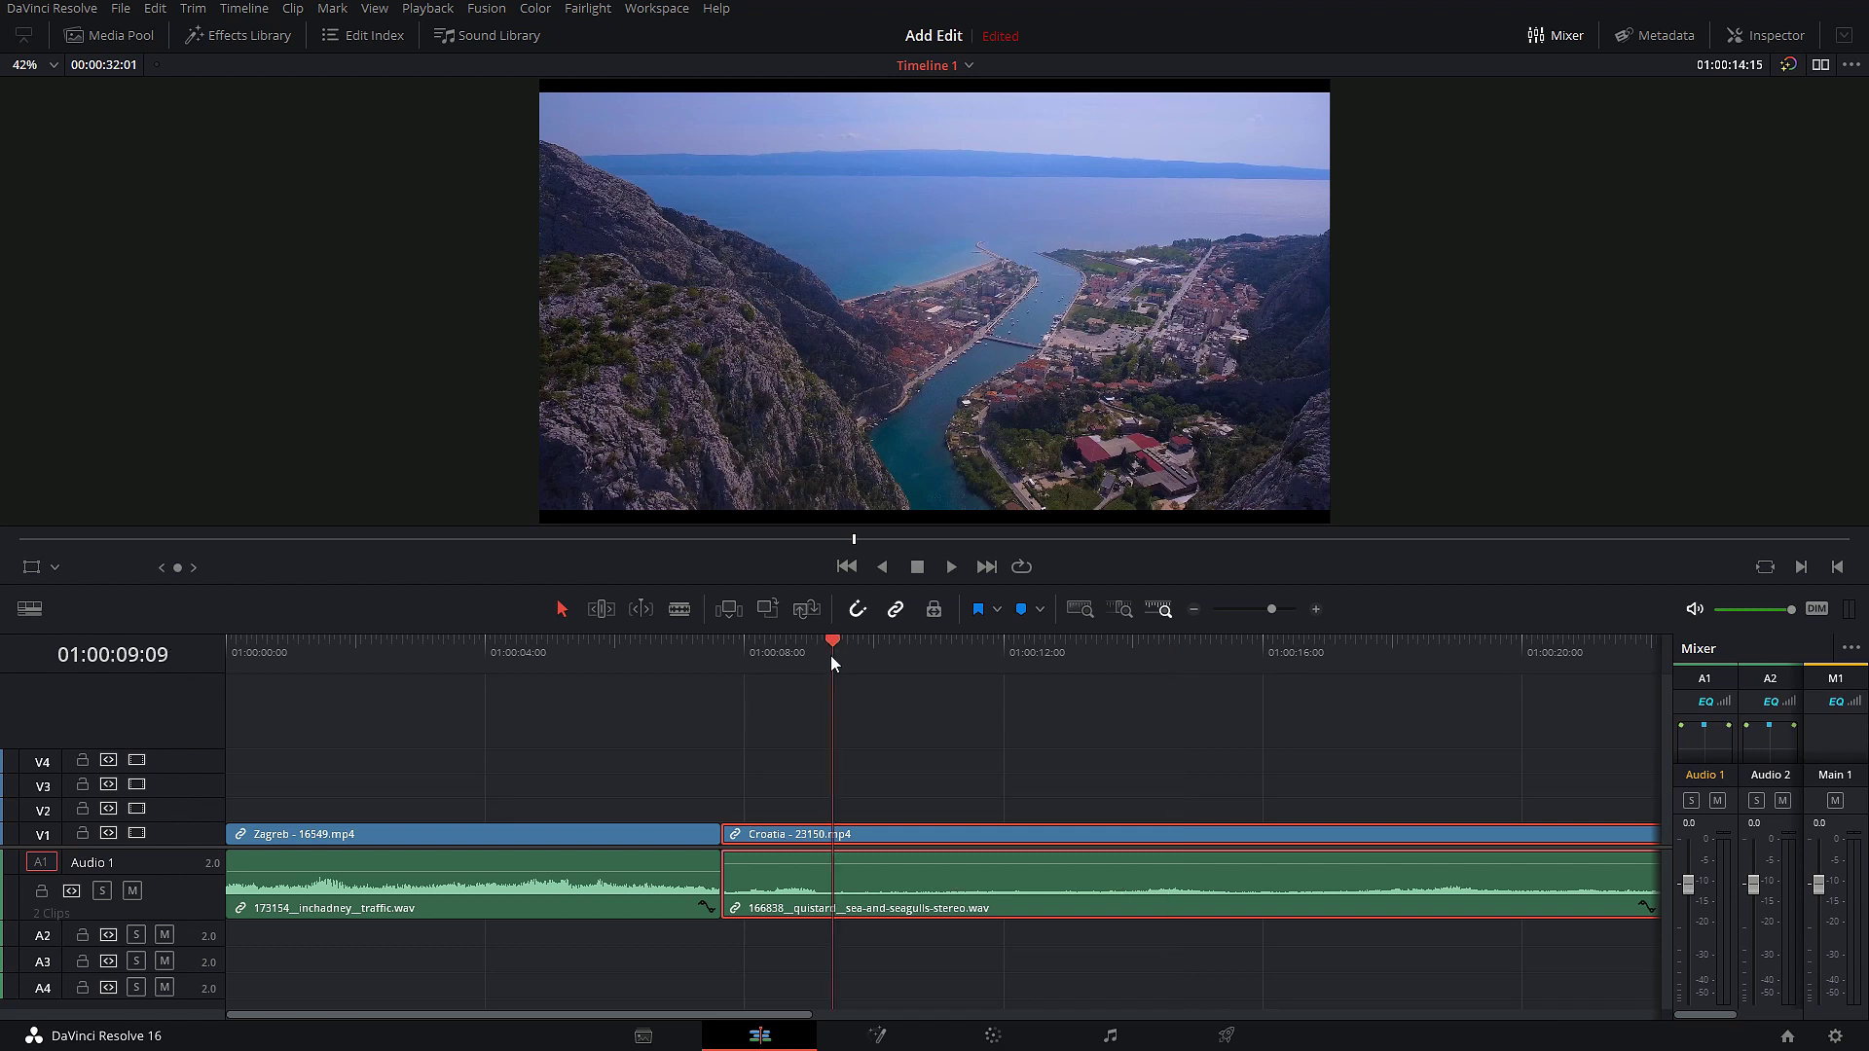
key(space)
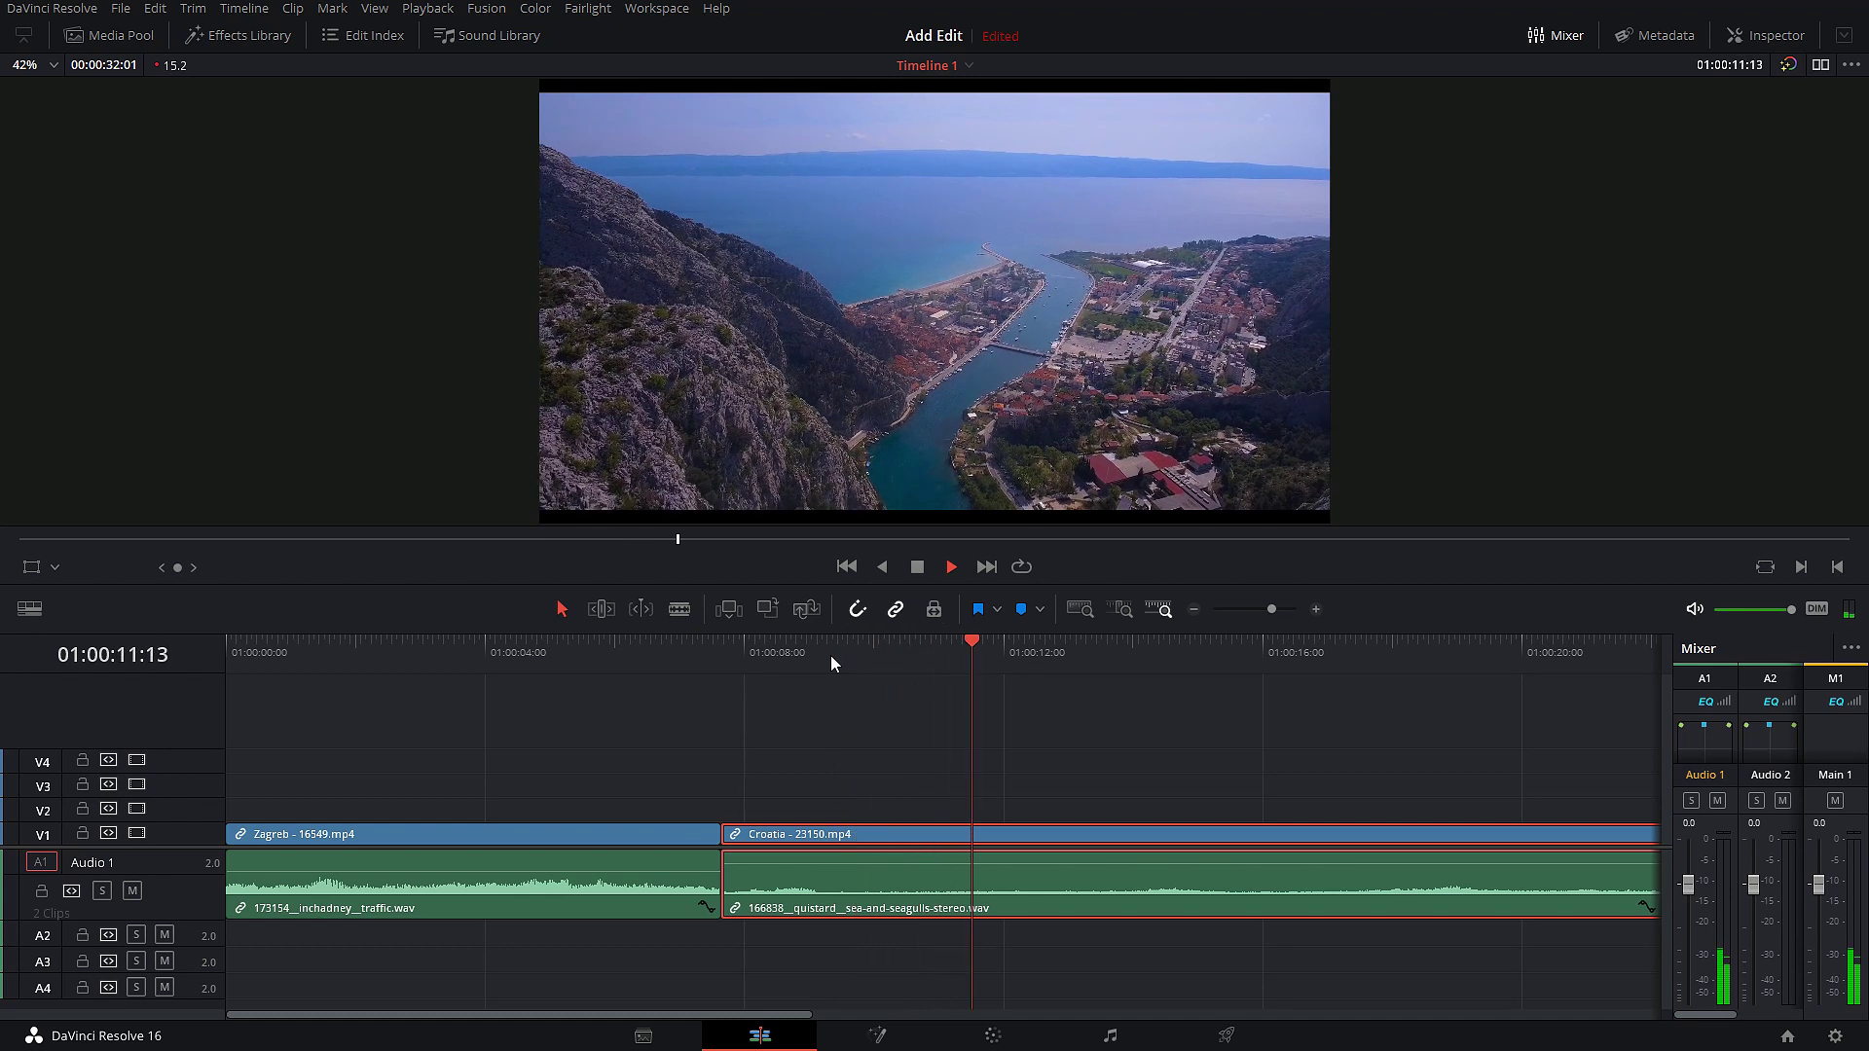
key(space)
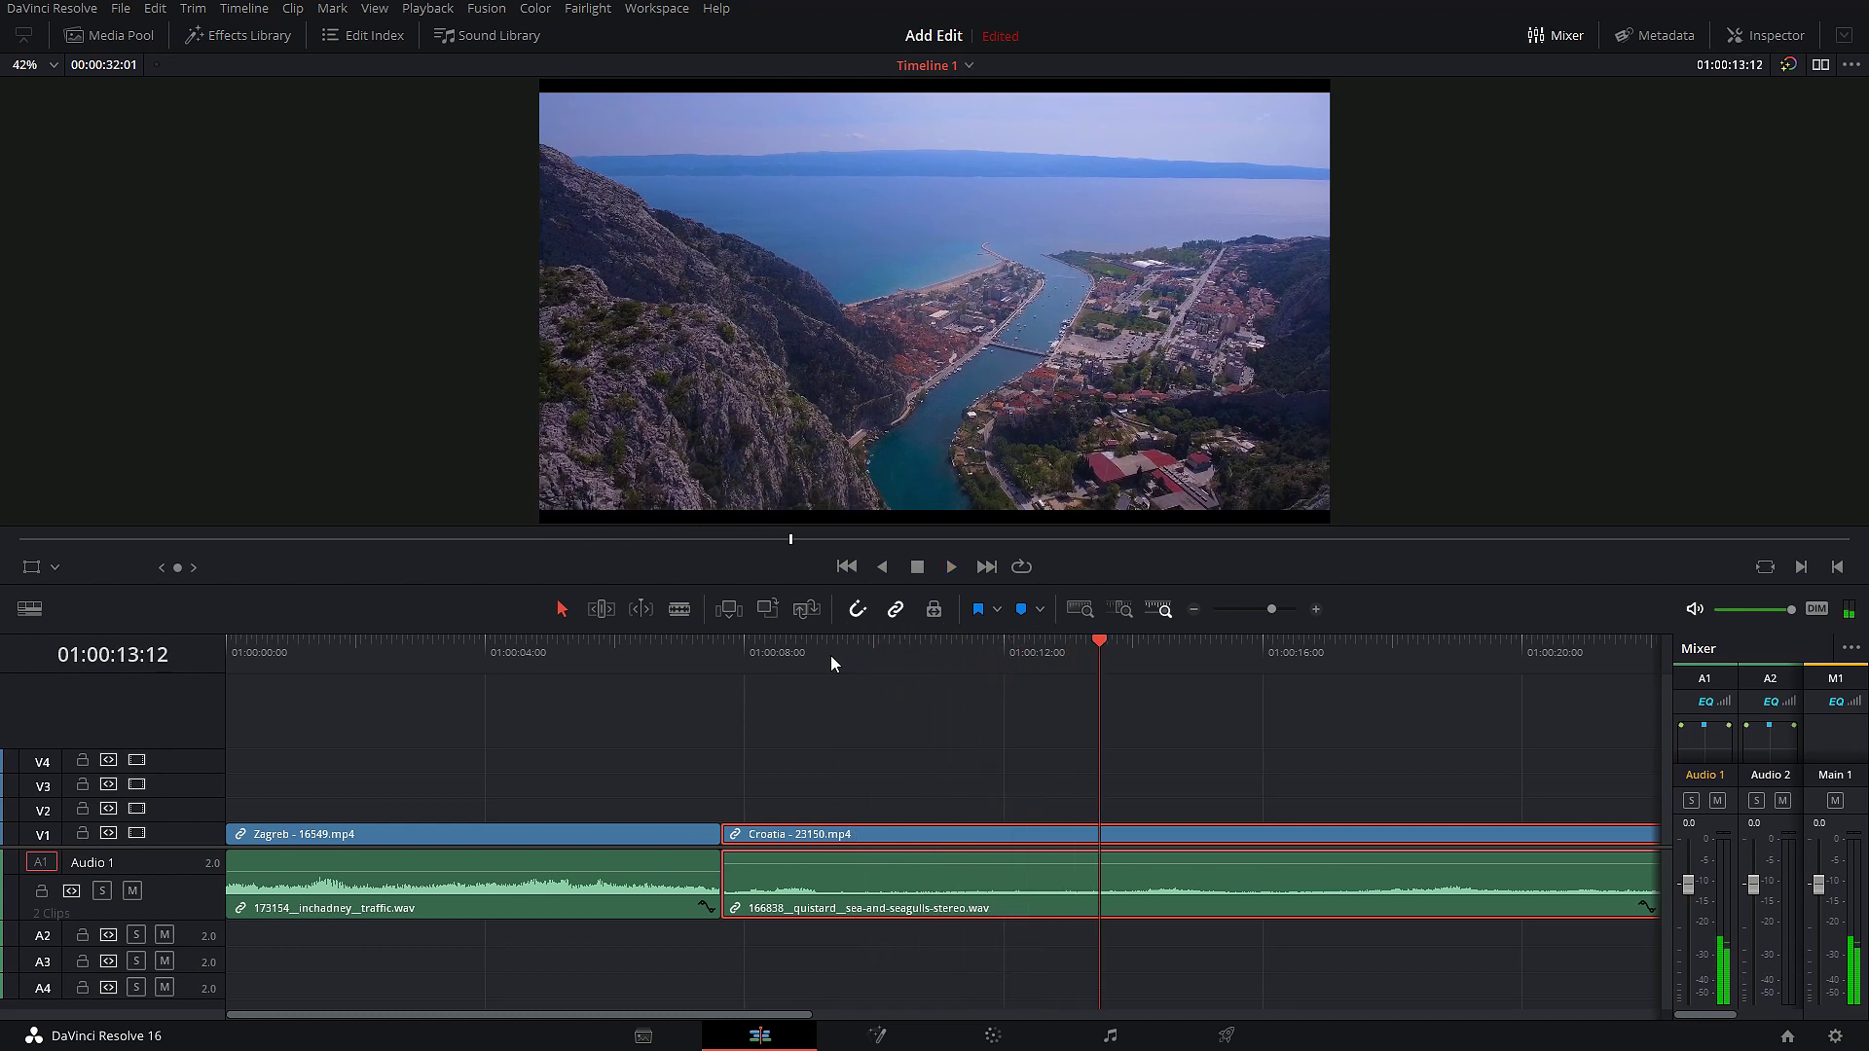
click(910, 667)
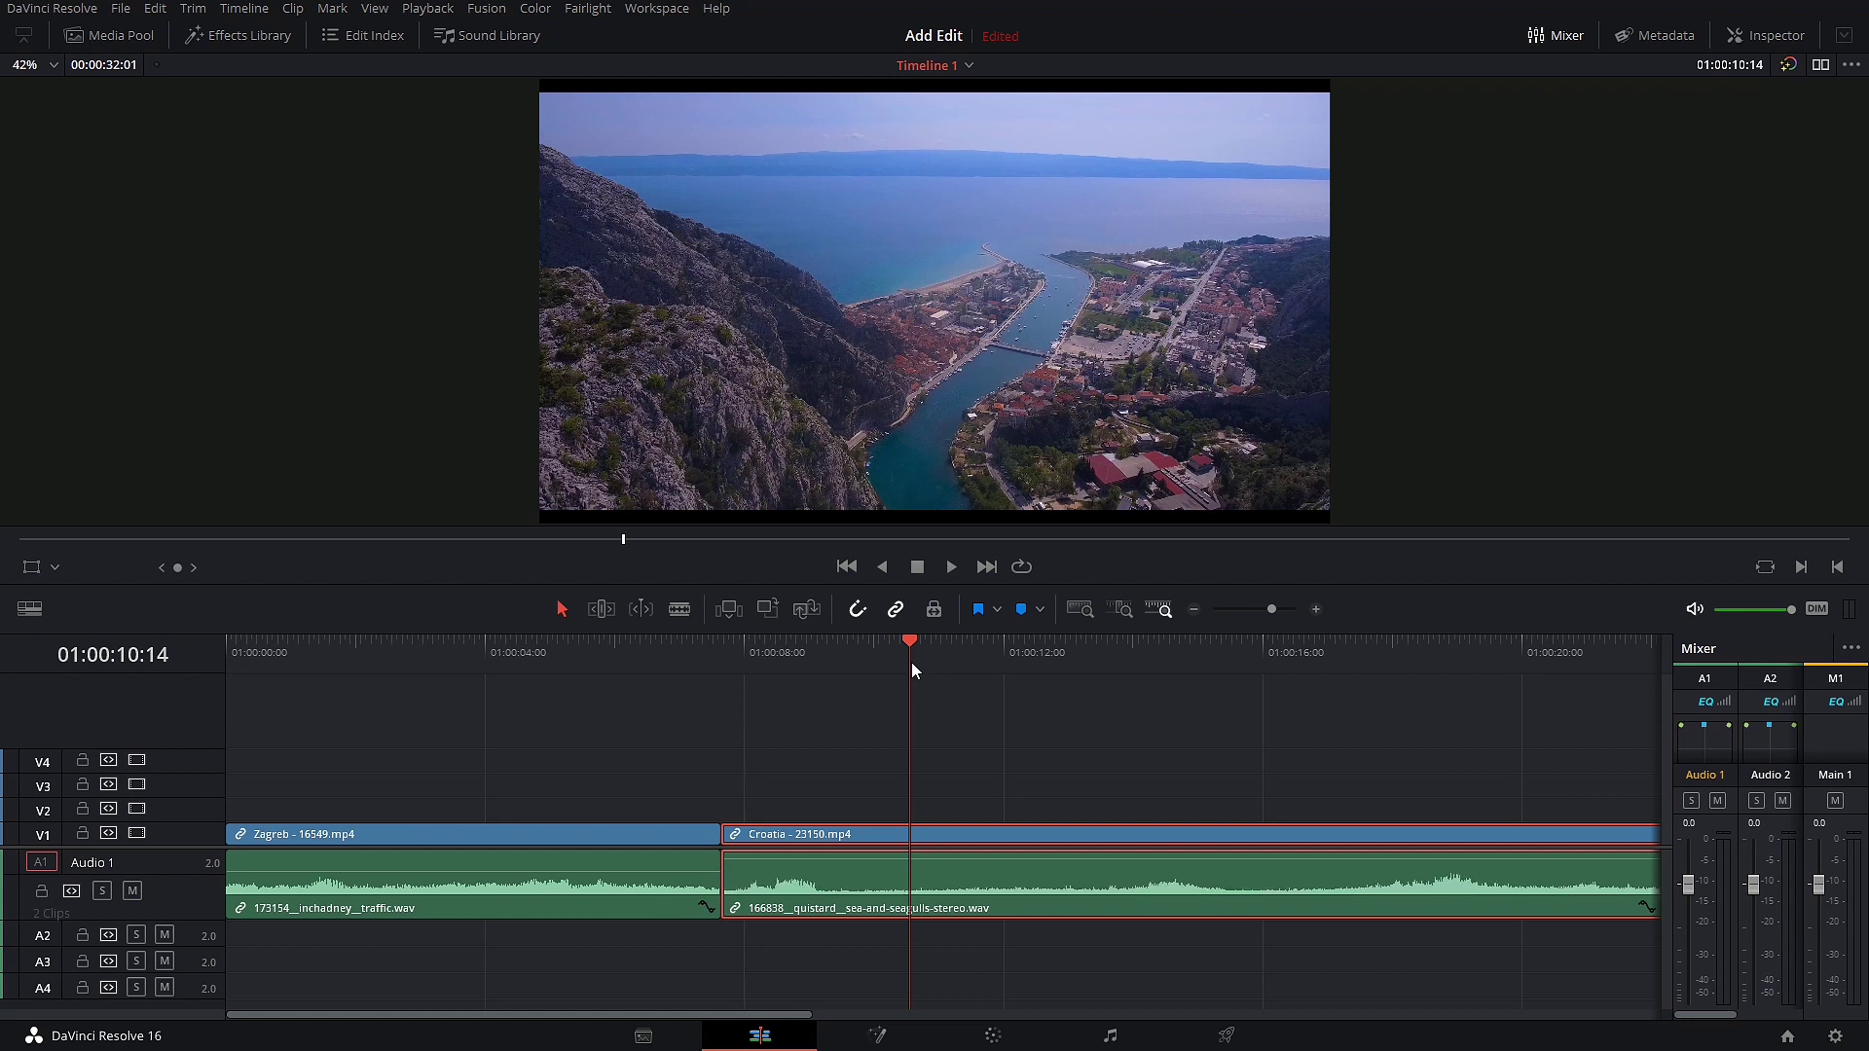
key(space)
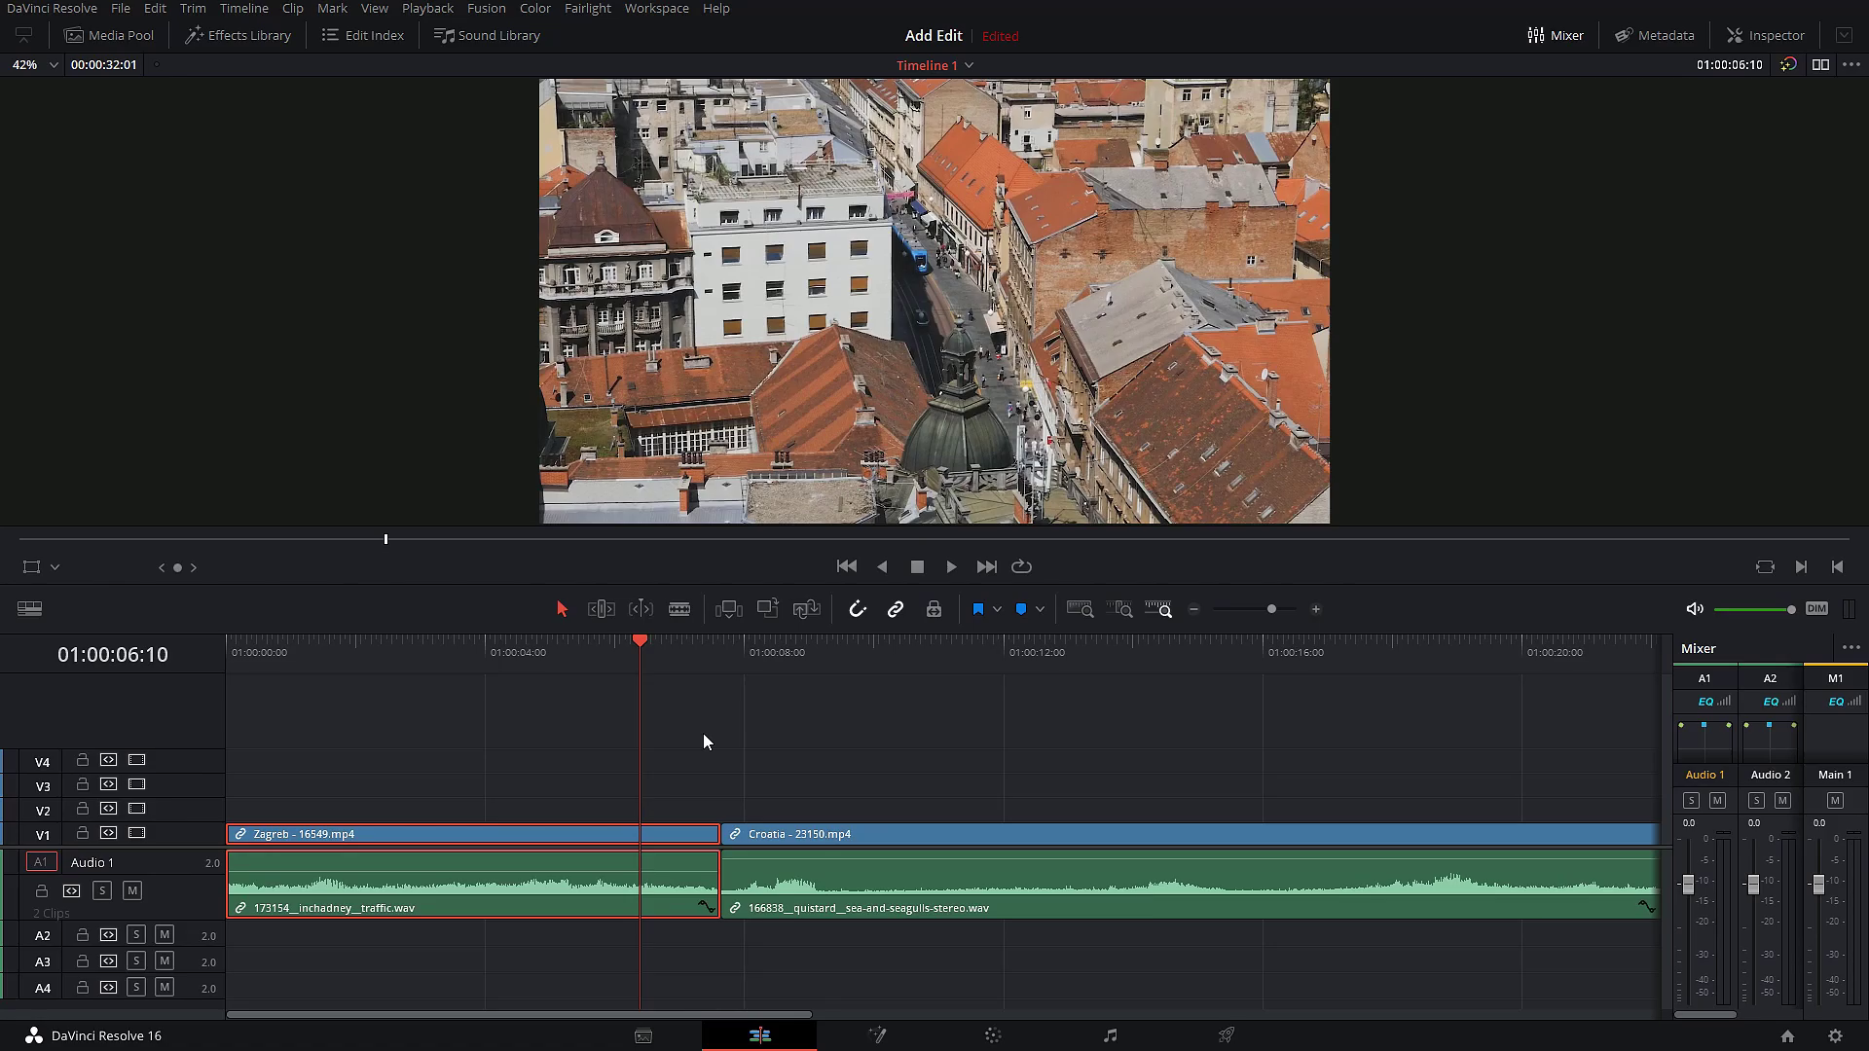
Fade out the Zagreb traffic audio, fade in the Croatia clip, and play through the transition.
key(alt+shift+d)
click(785, 888)
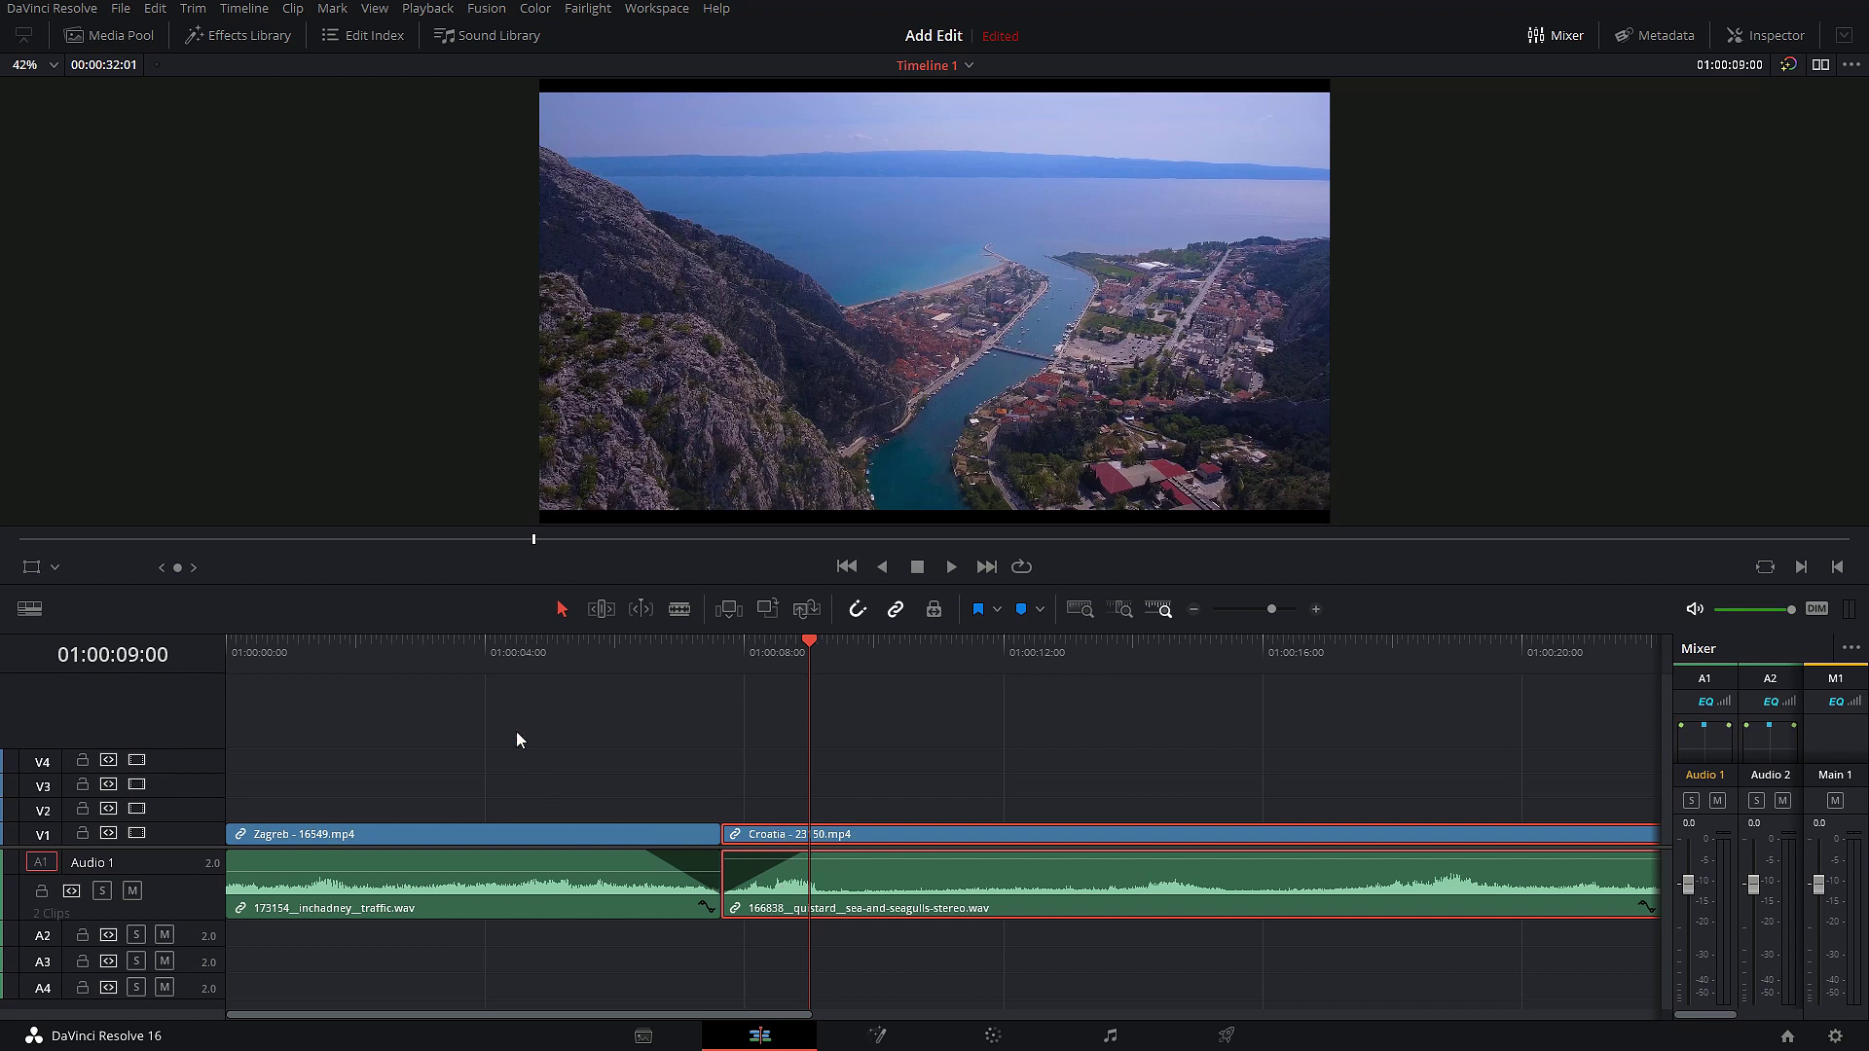
click(517, 646)
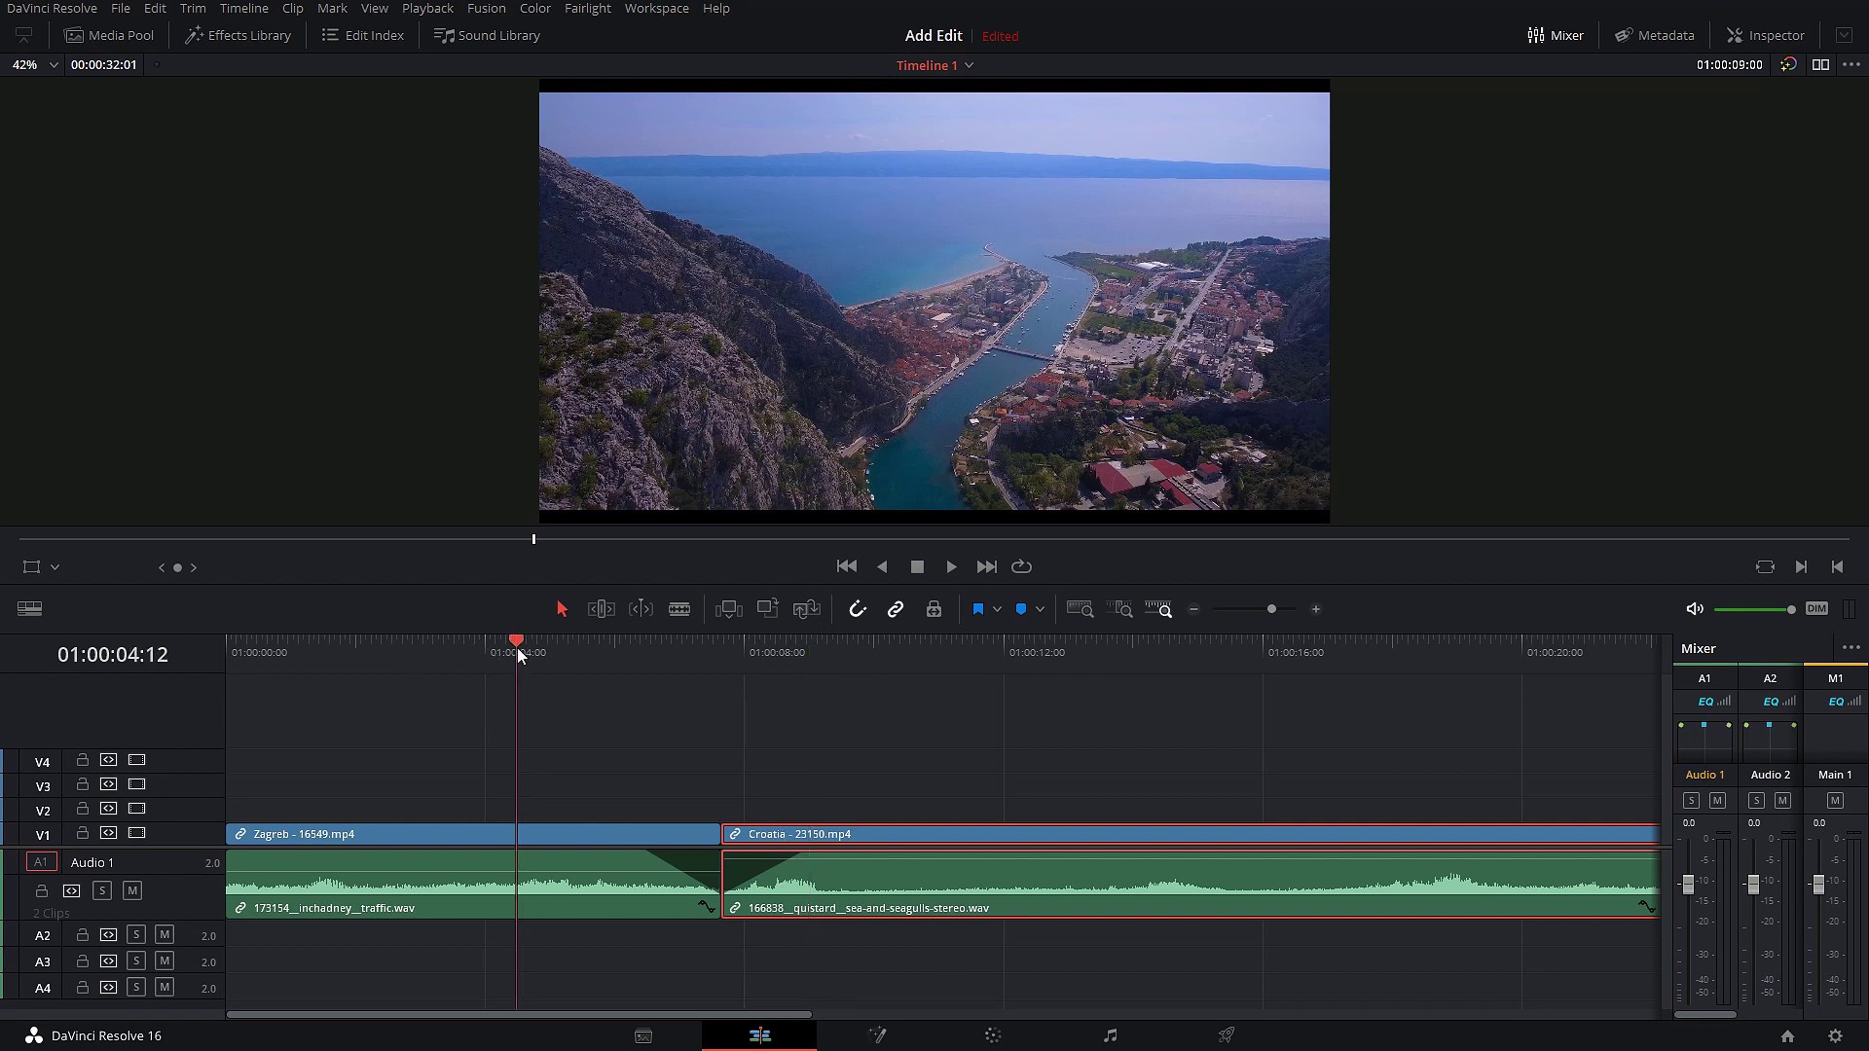
key(space)
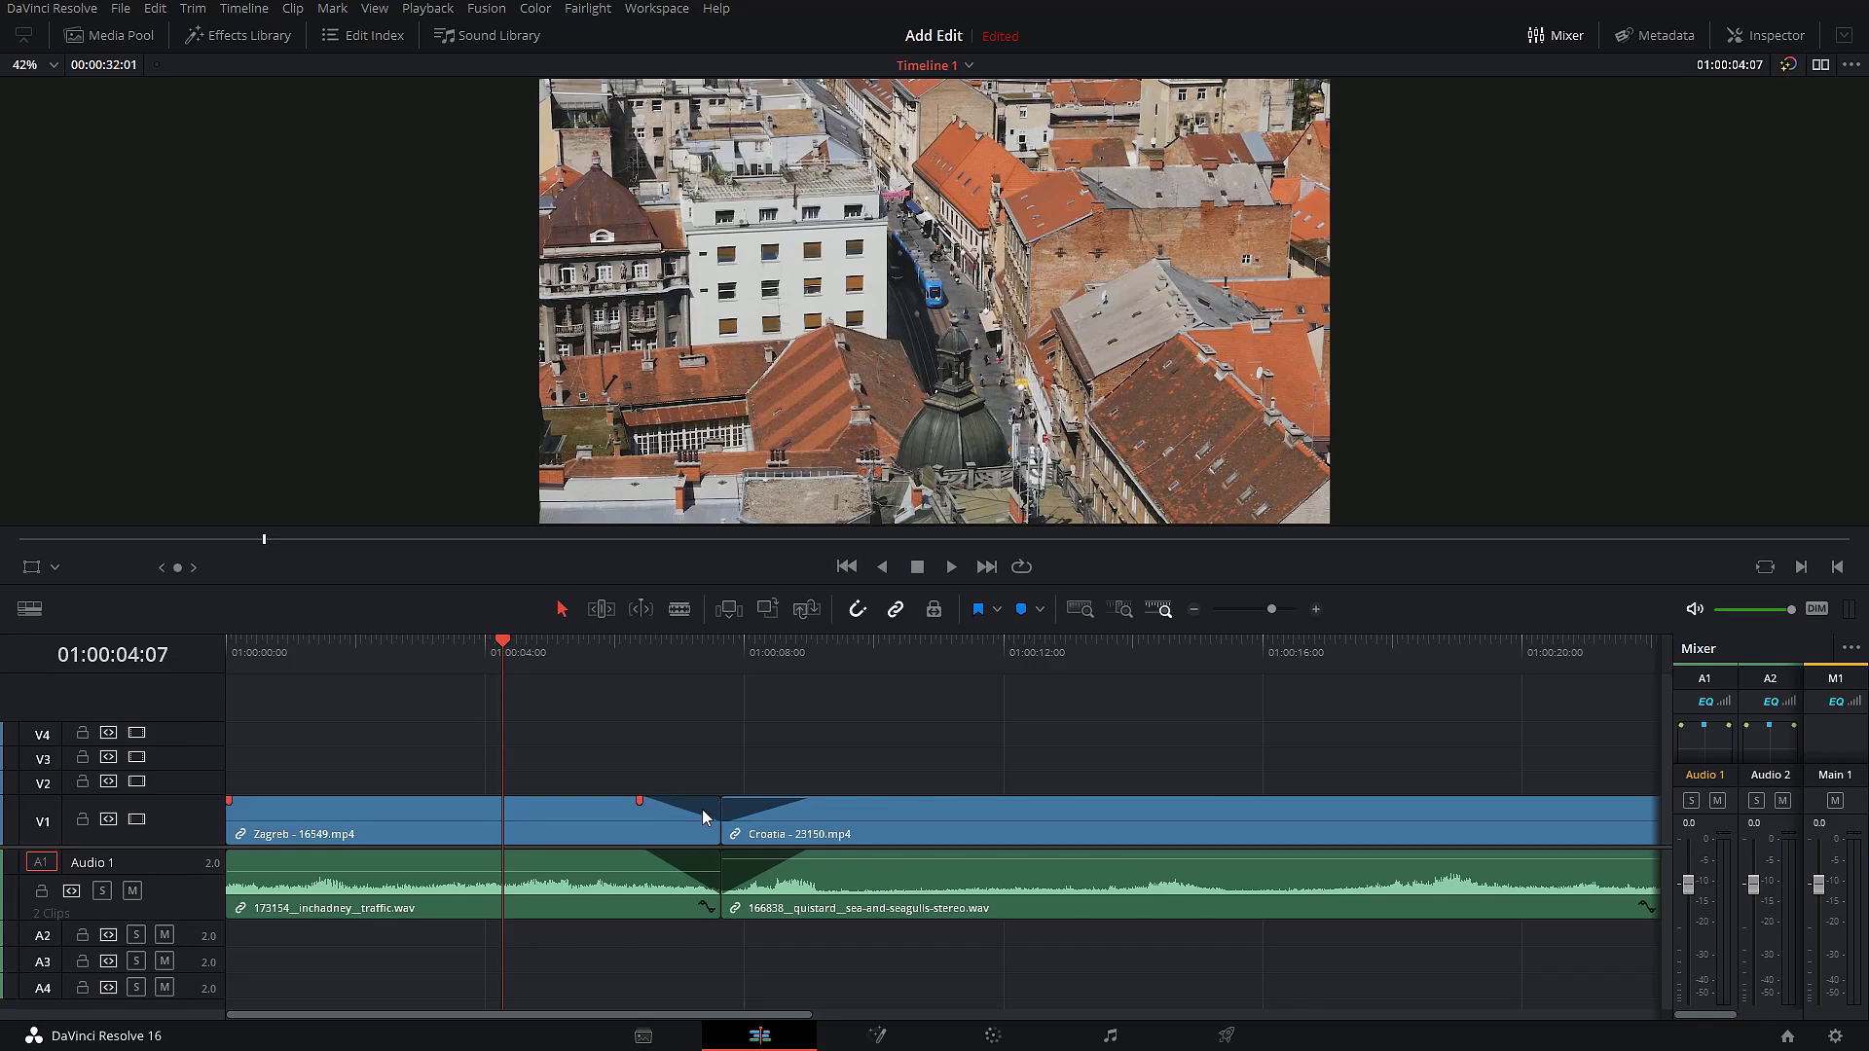
Undo both fades, fade out the traffic audio from 01:00:04:07, and play it back.
key(ctrl+z)
key(ctrl+z)
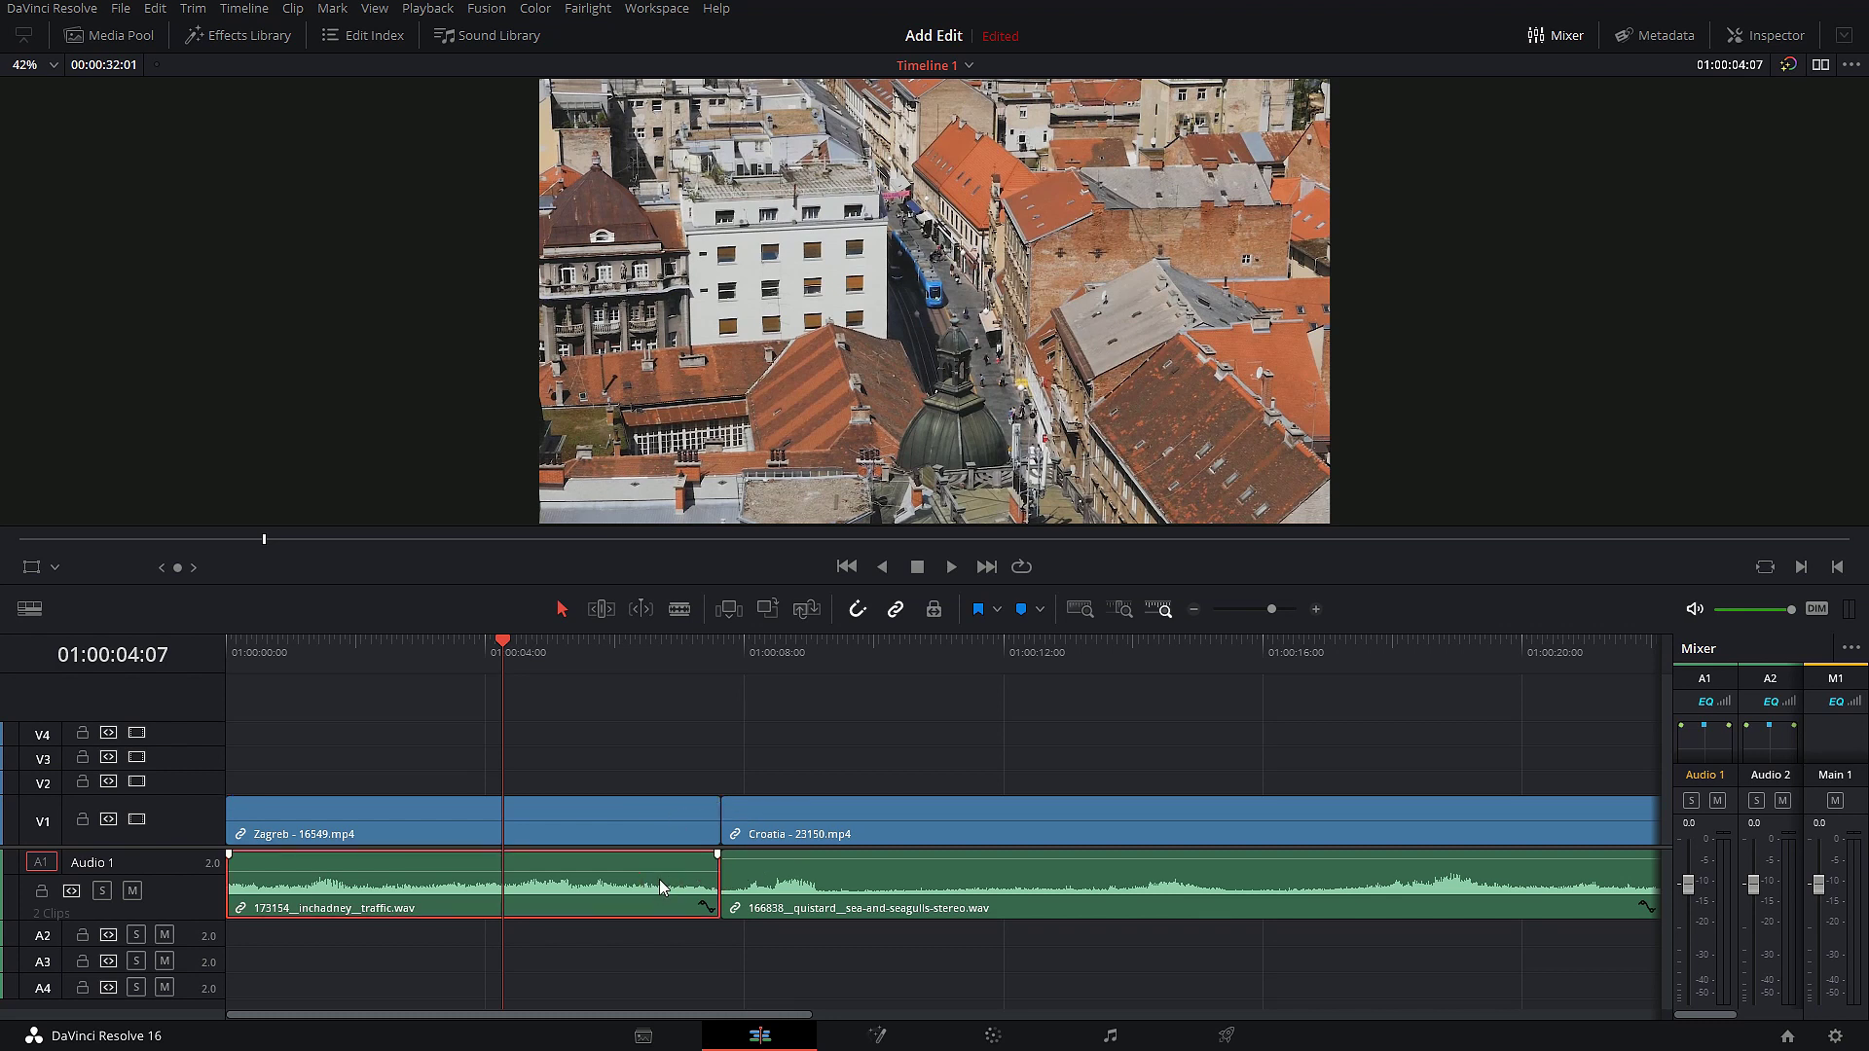
key(ctrl+shift+z)
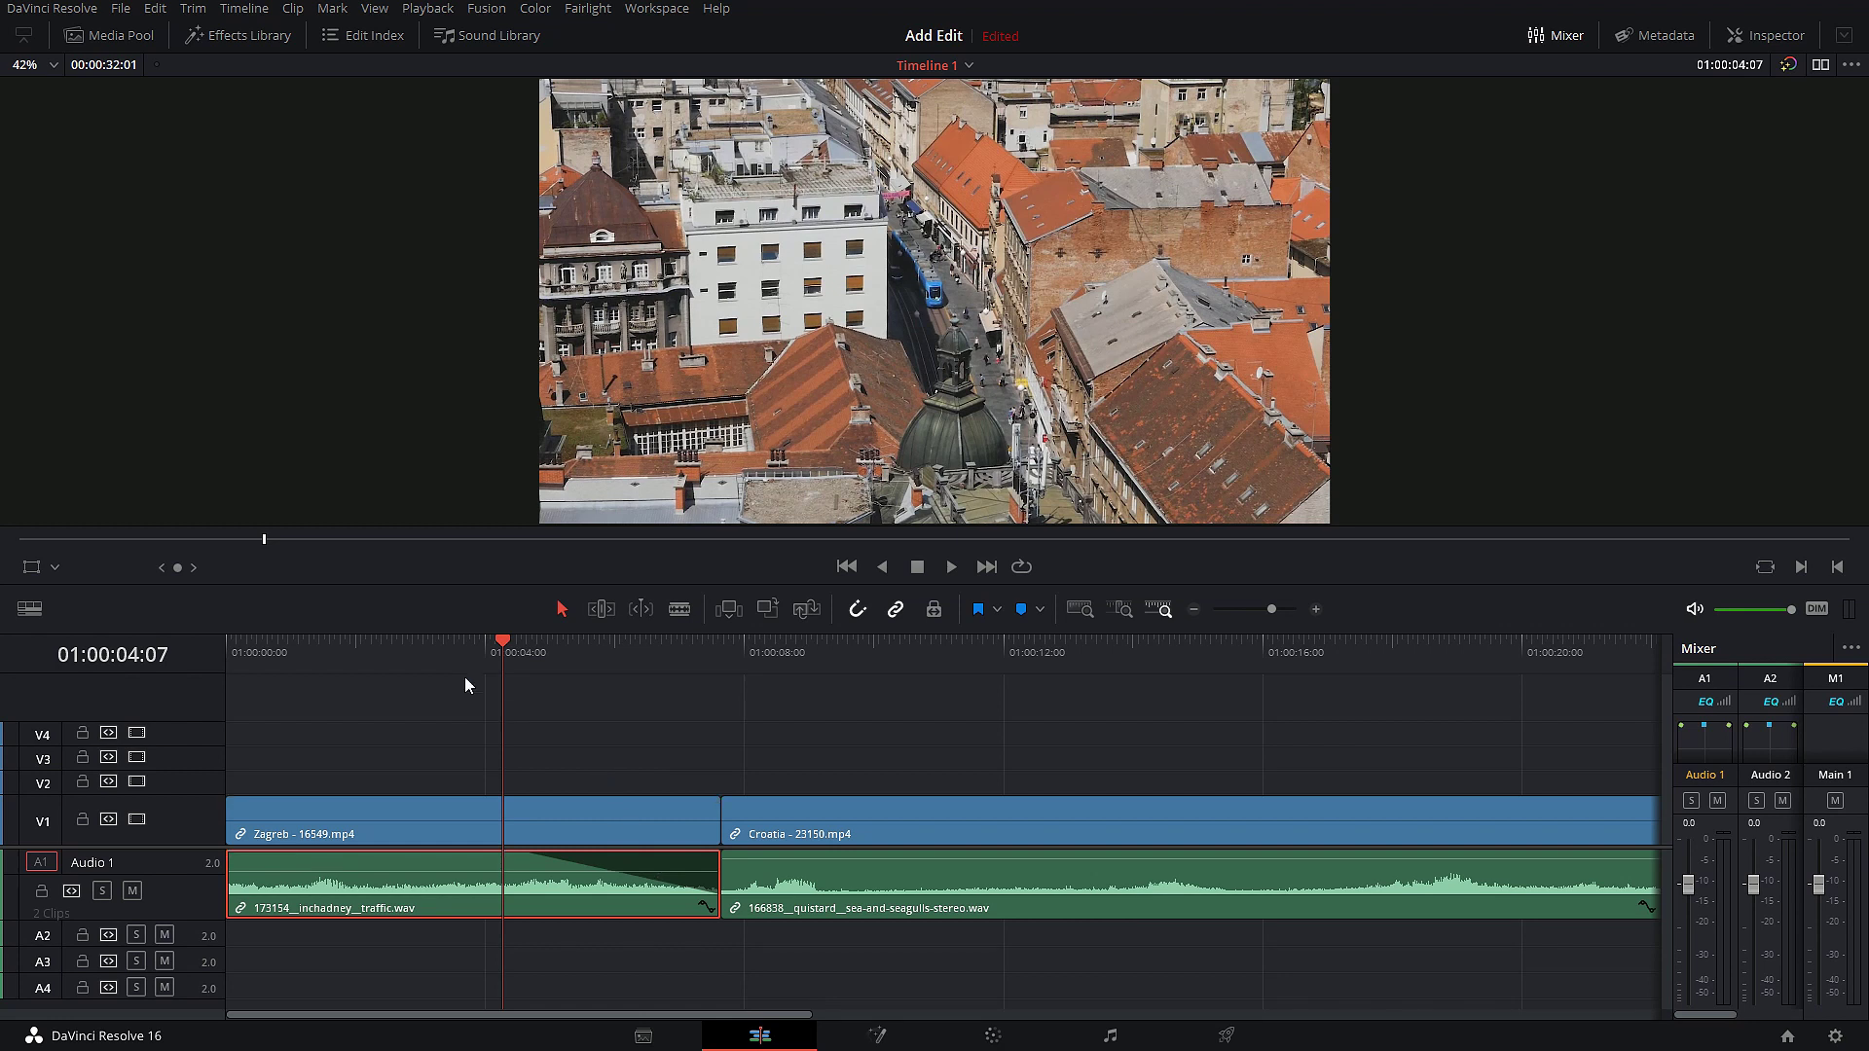
key(space)
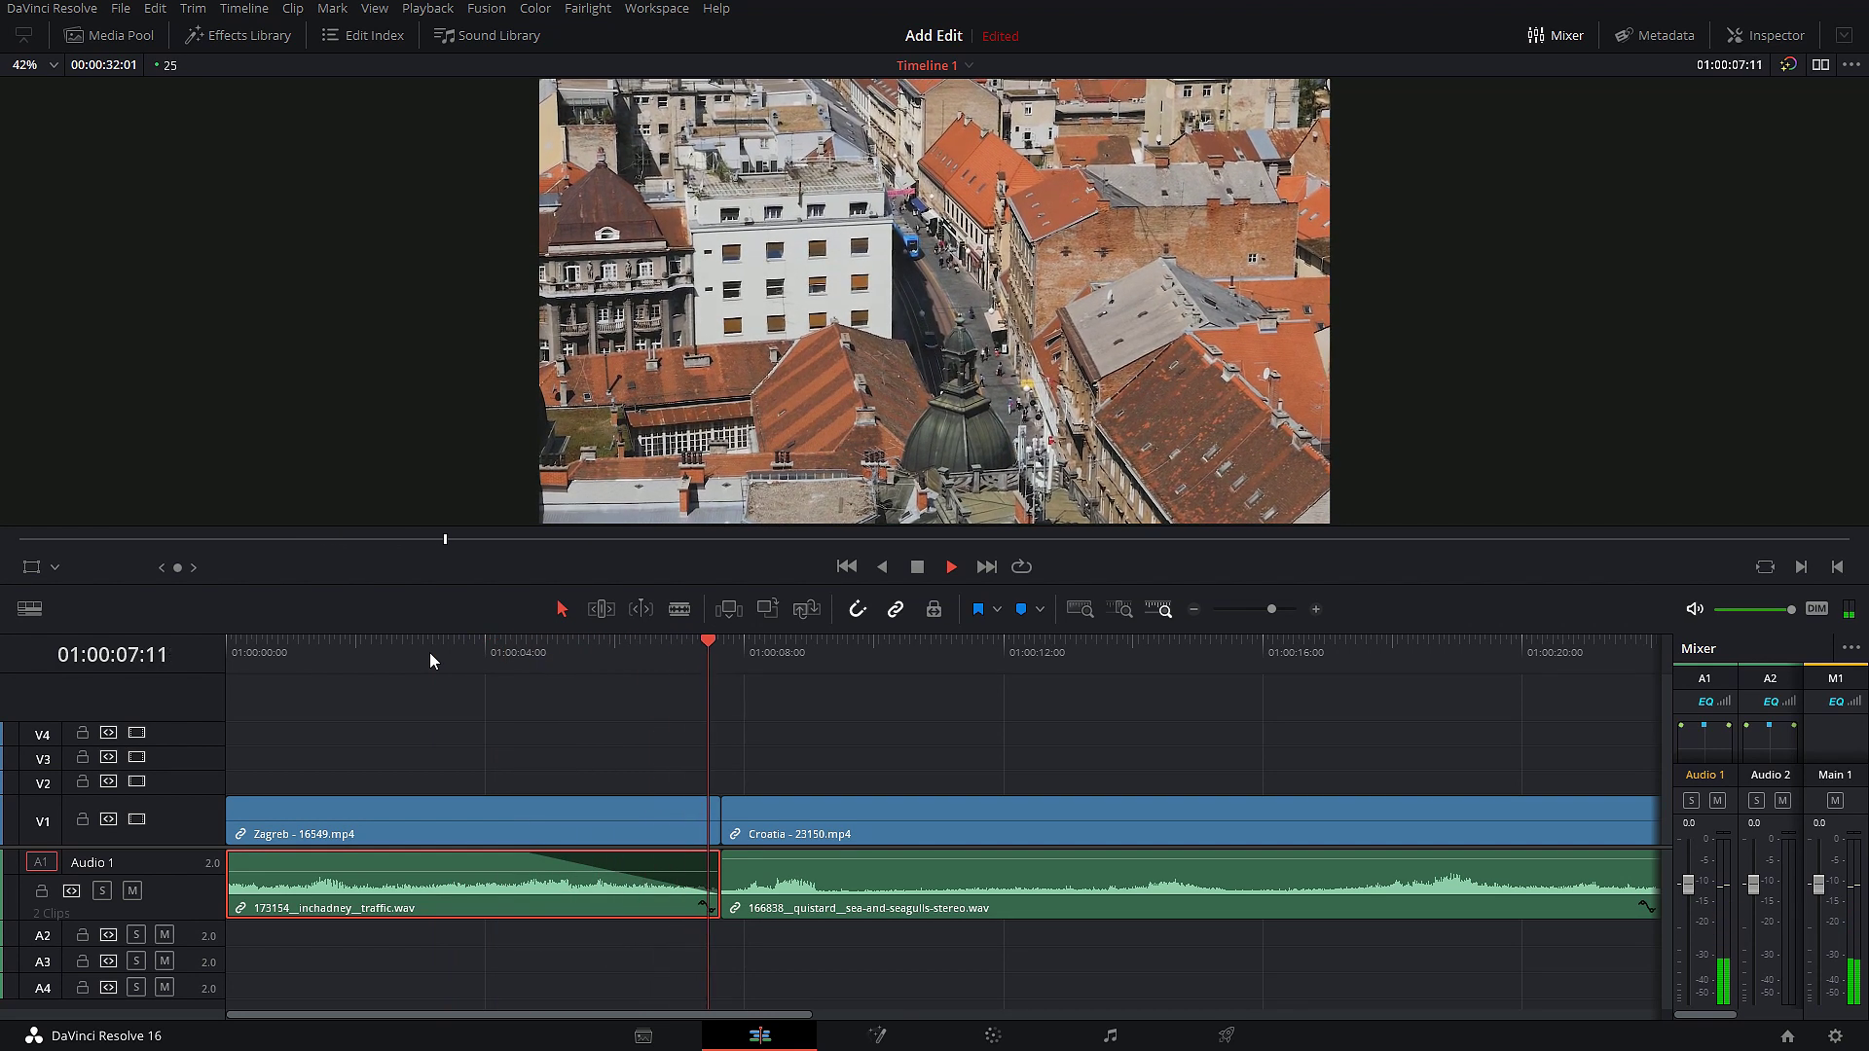
key(space)
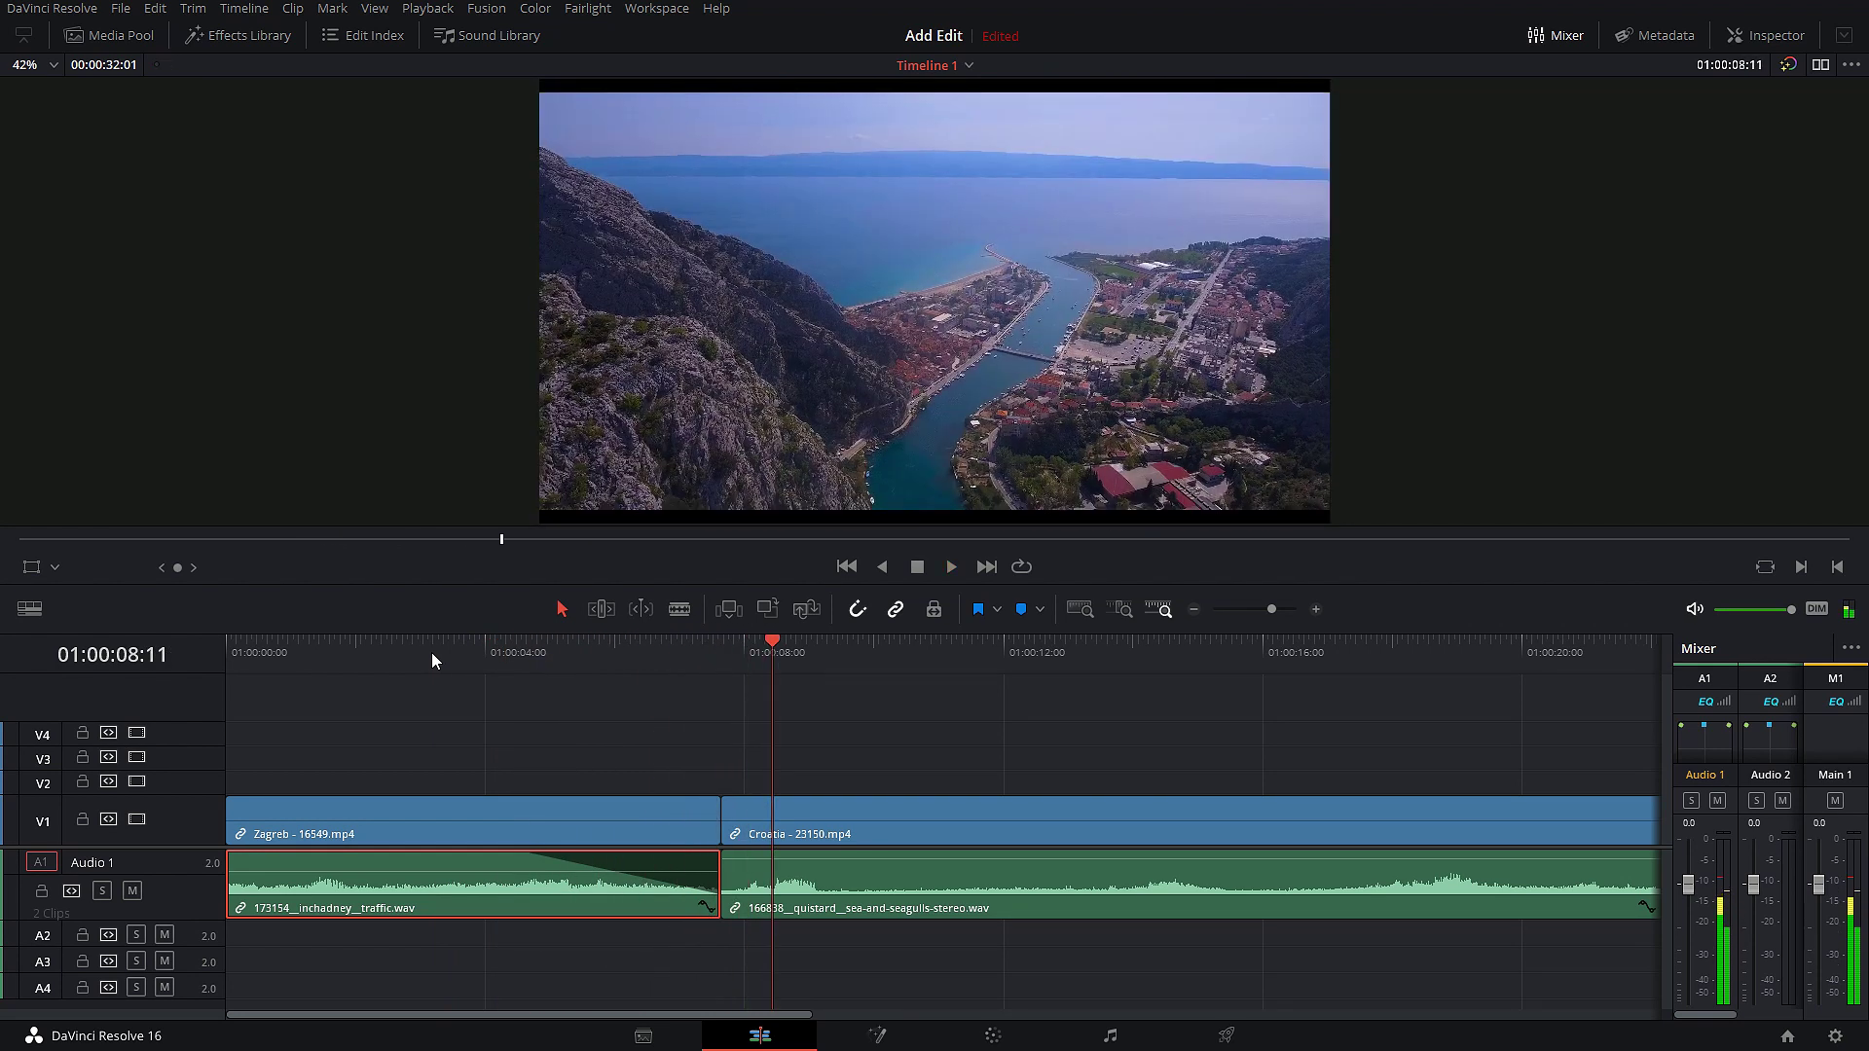